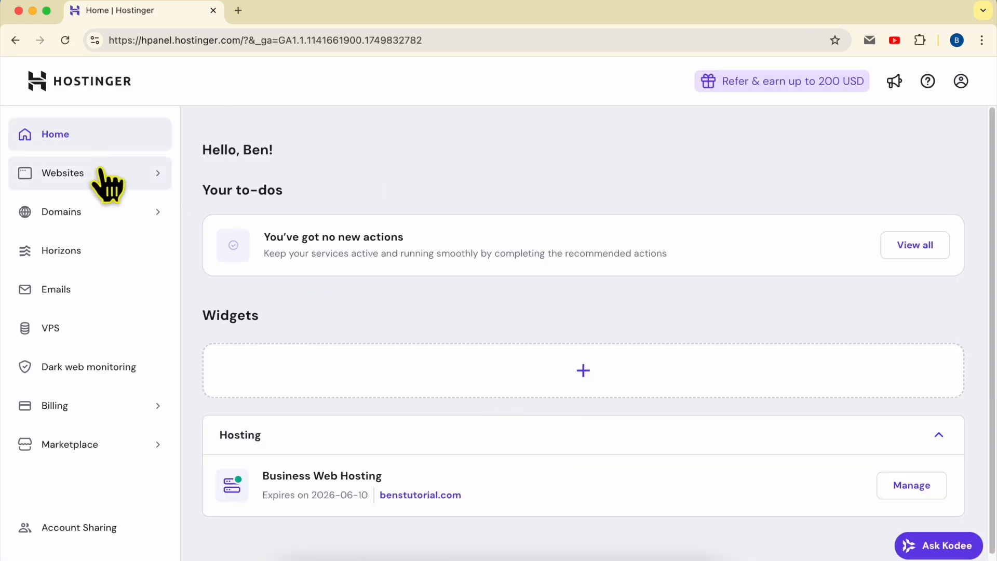
- From the websites list, open benstutorial.com for editing in the website builder
left_click(107, 184)
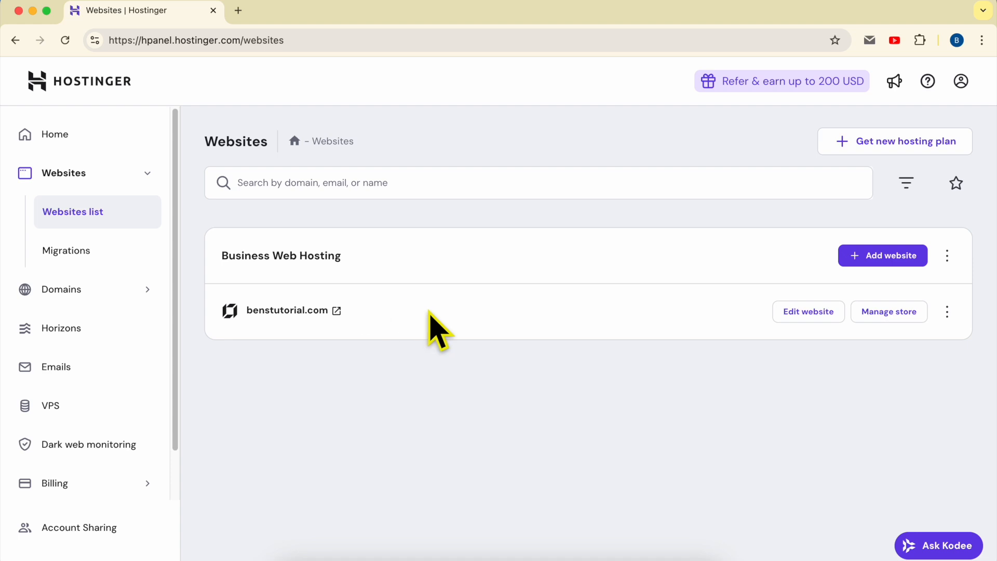
double_click(429, 312)
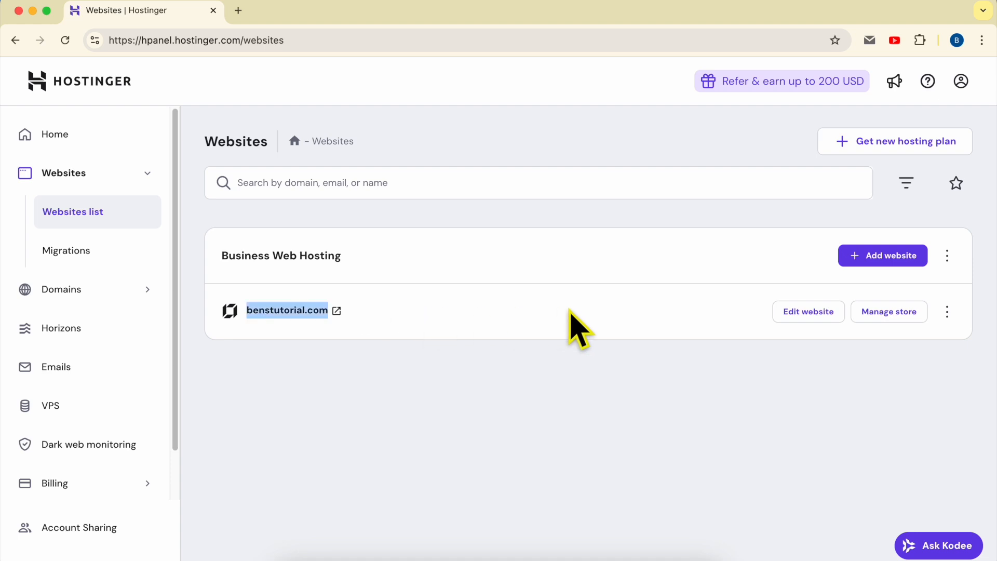
left_click(803, 315)
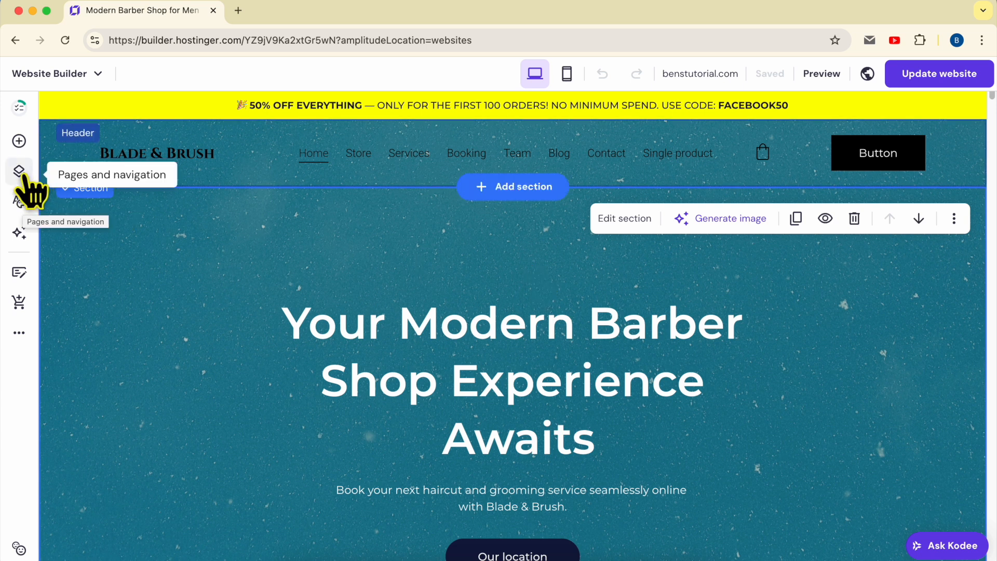
- Go through the site's main navigation pages and start adding a new page generated with AI
left_click(19, 171)
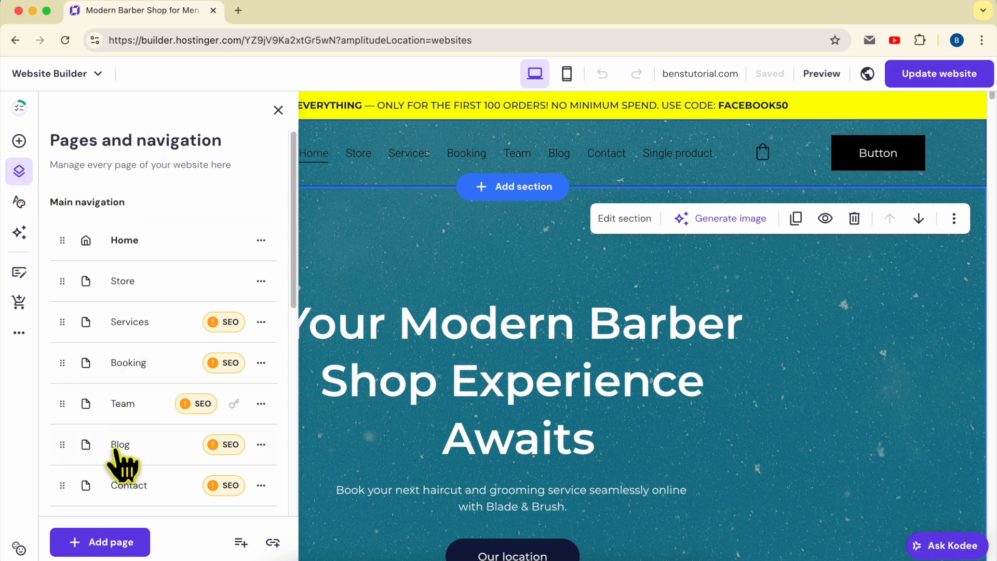
scroll(166, 267, "down", 5)
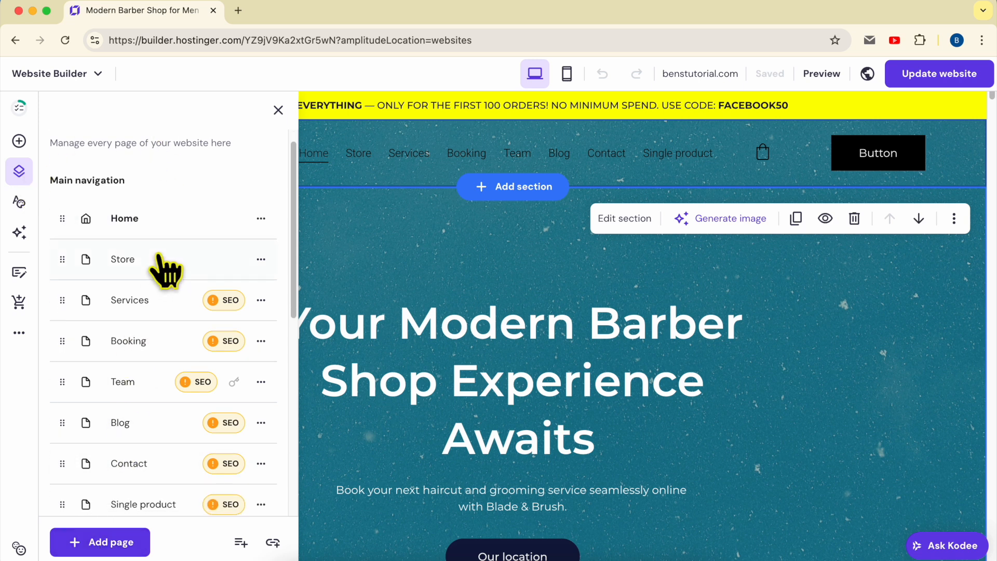
scroll(163, 208, "up", 5)
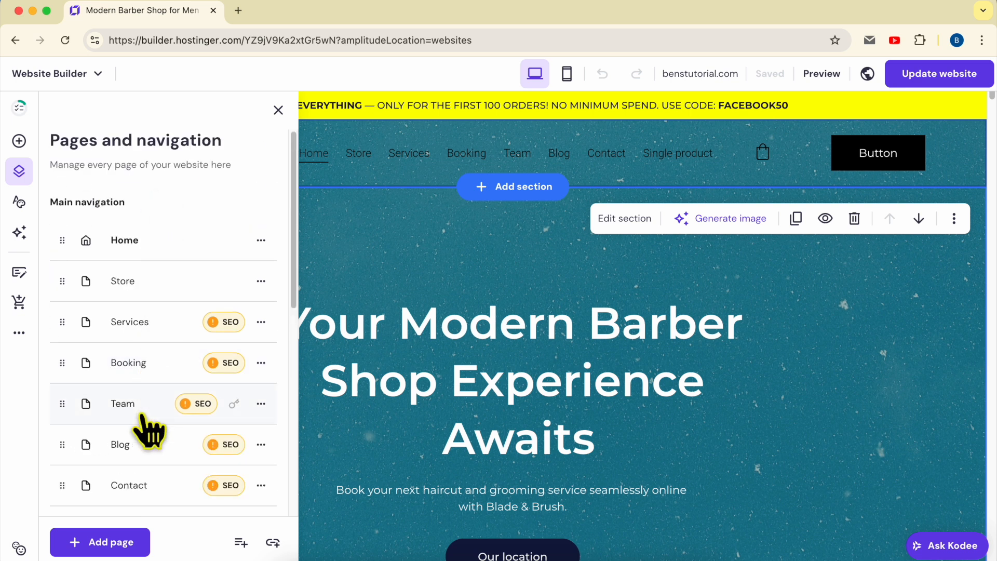
scroll(144, 233, "down", 1)
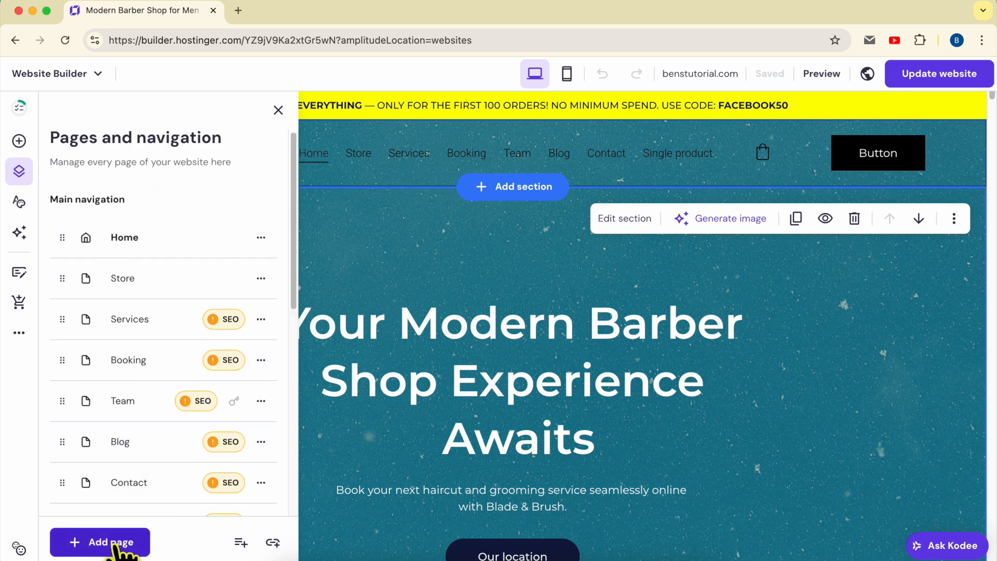
left_click(120, 552)
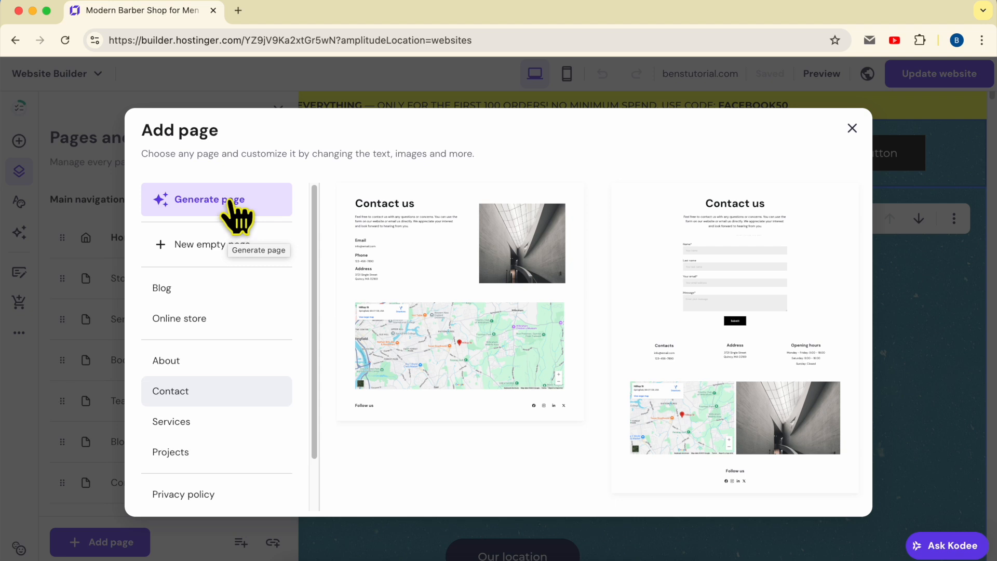
left_click(262, 206)
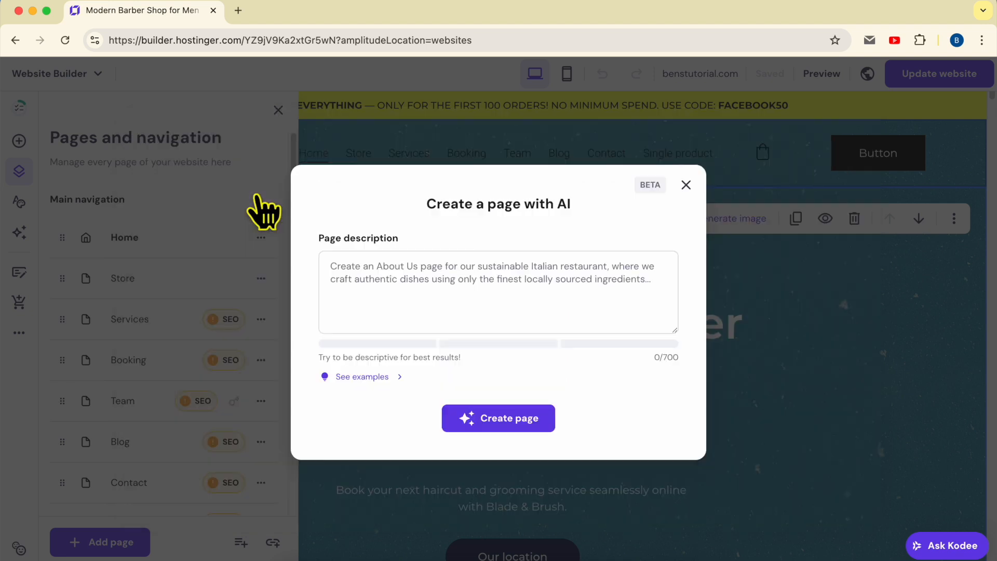
- Show the example descriptions and paste the coffee shop example, "Create a Services page for our community-driven coffee shop…", as the page description
left_click(443, 285)
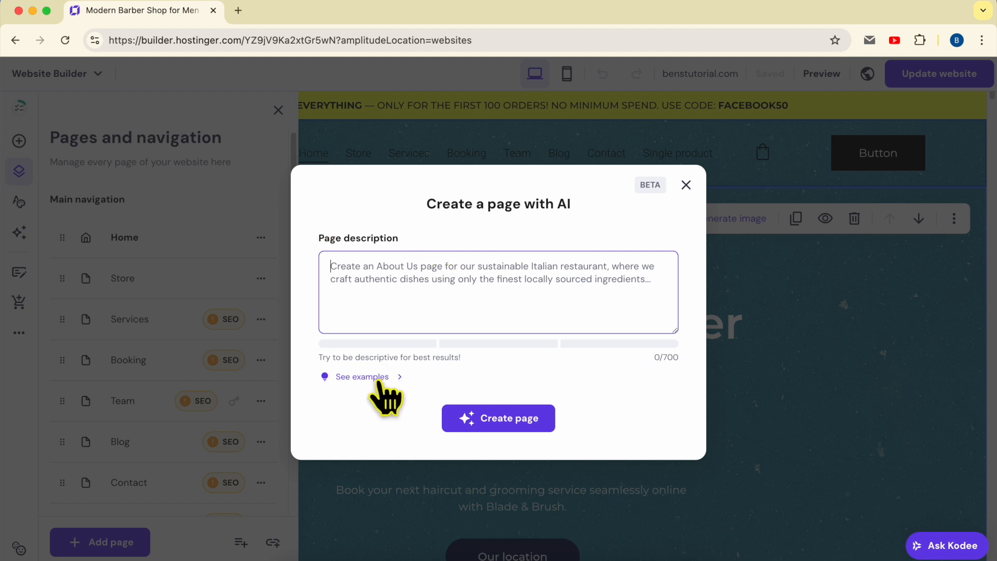
left_click(379, 398)
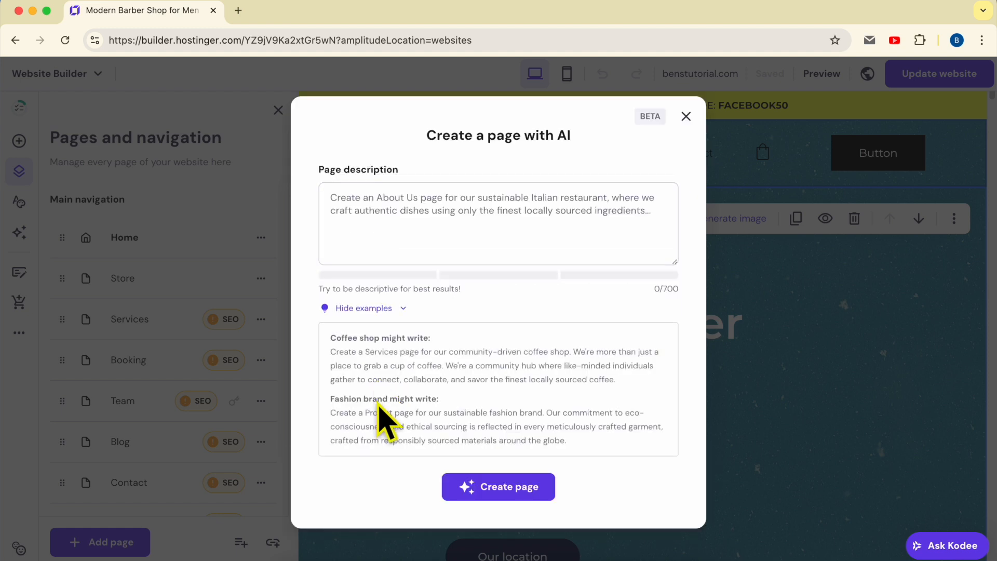
triple_click(360, 355)
triple_click(379, 431)
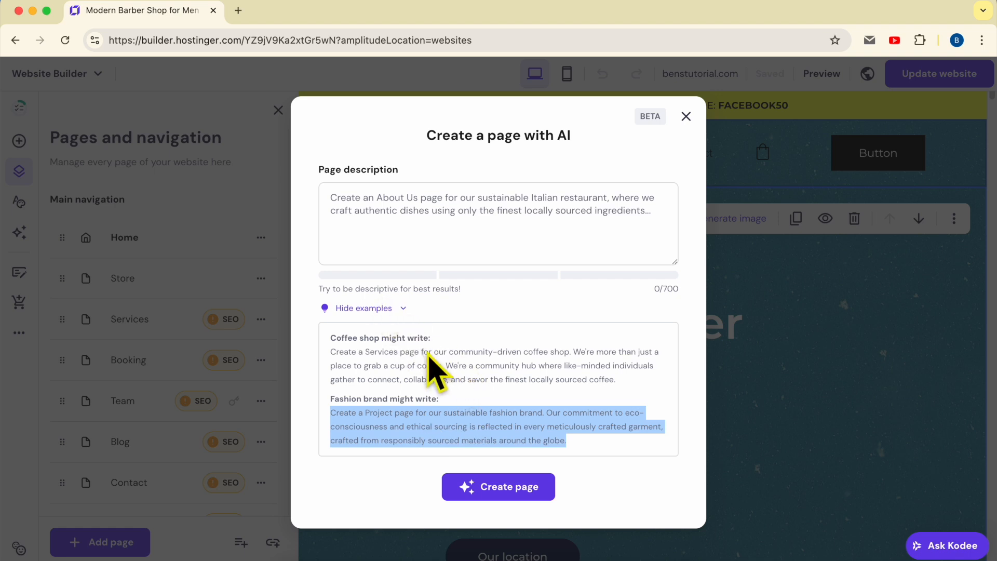
triple_click(436, 375)
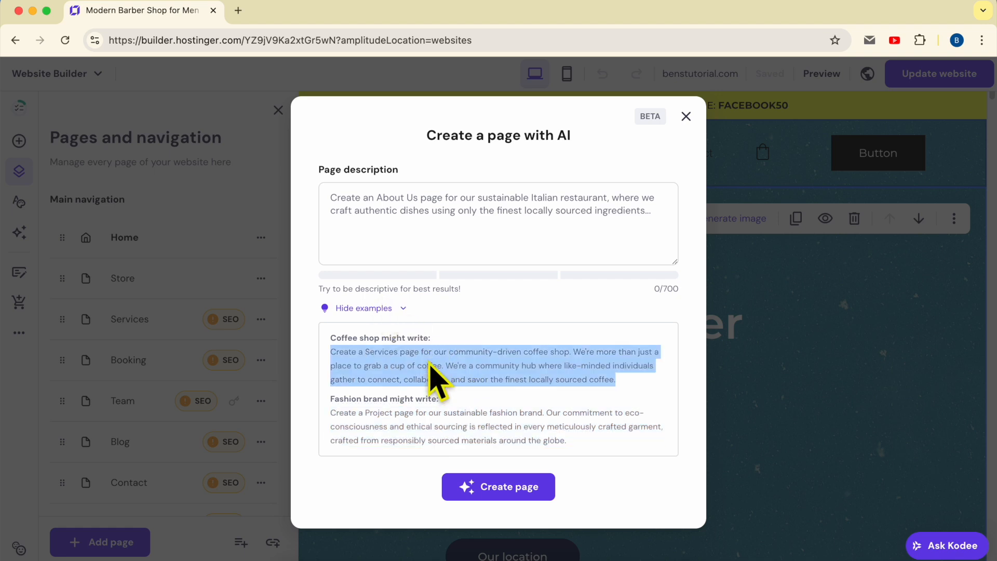
right_click(446, 372)
left_click(454, 370)
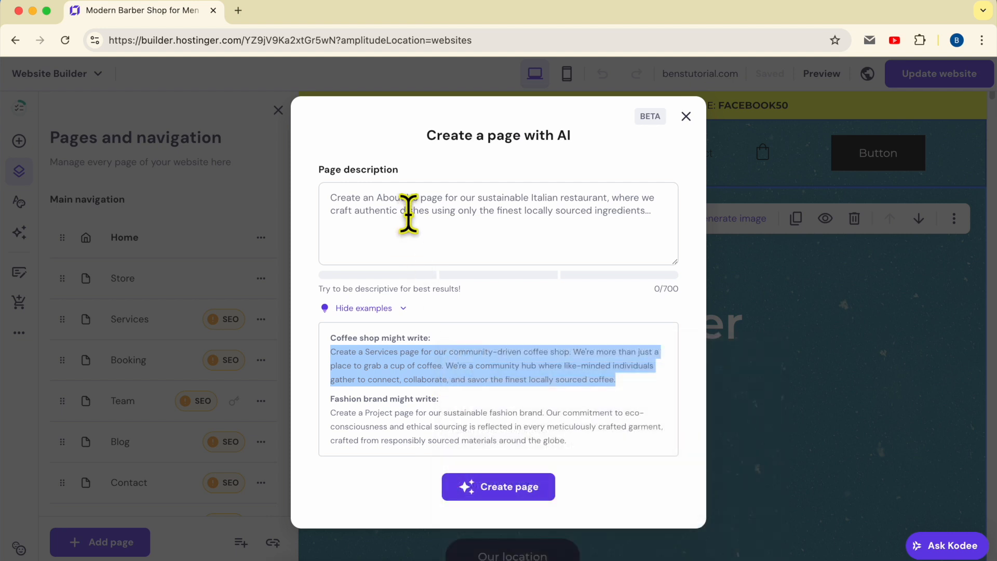
right_click(409, 212)
left_click(434, 315)
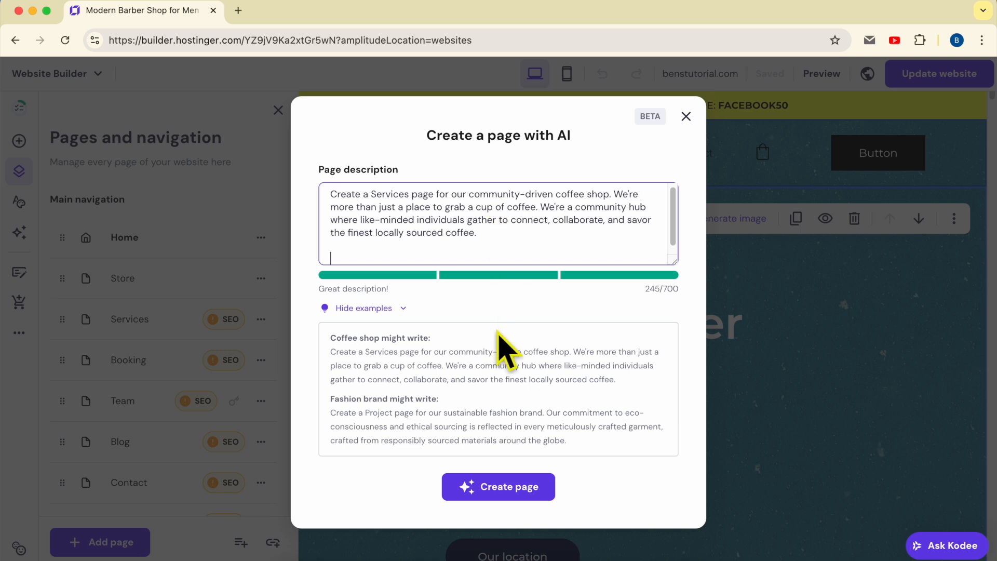
- Check the description's quality rating and generate the AI page from it
left_click_drag(315, 289, 405, 287)
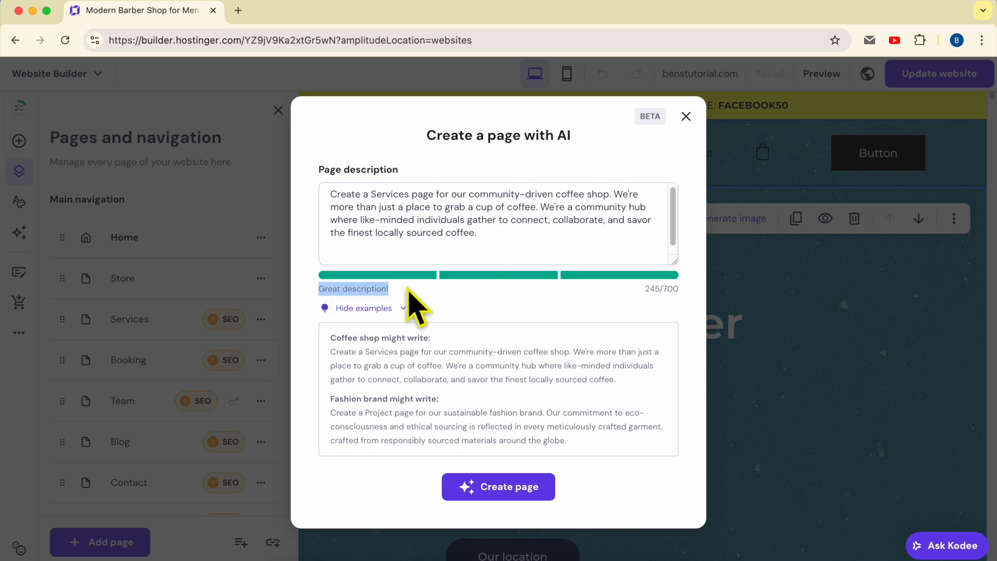
left_click(503, 281)
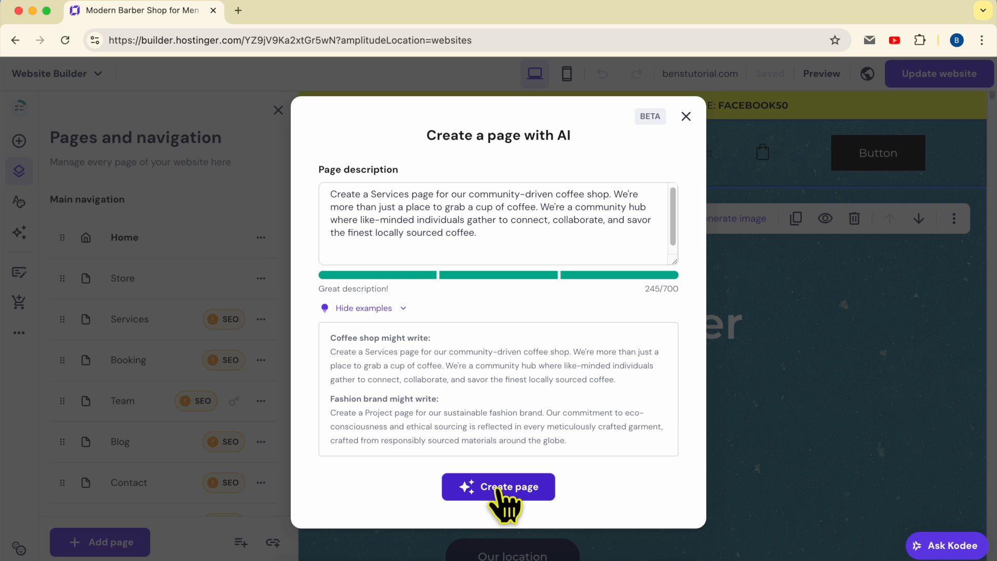
left_click(503, 489)
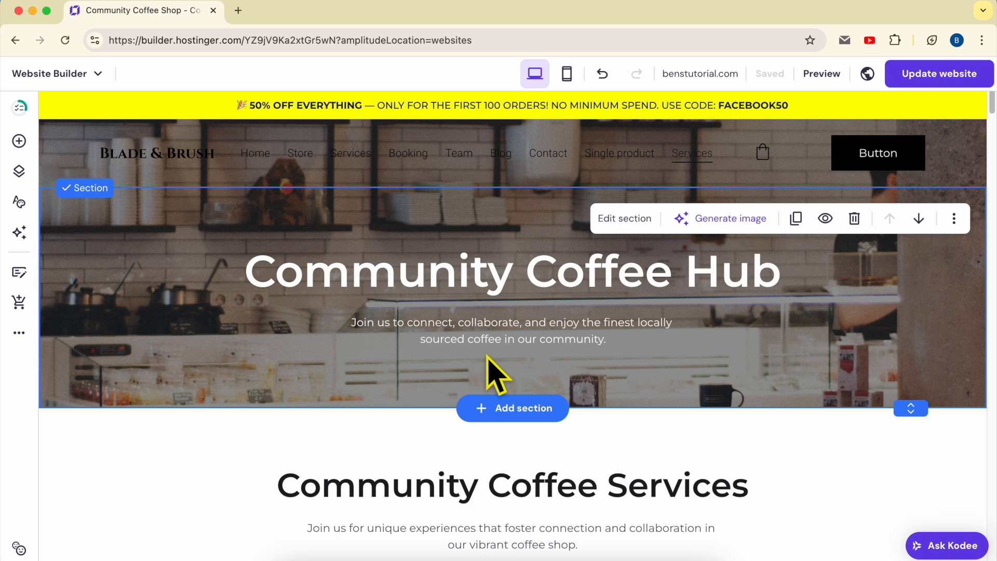
- Examine the generated page's hero text and the Community Coffee Services section with its two service cards
left_click(434, 285)
left_click(432, 328)
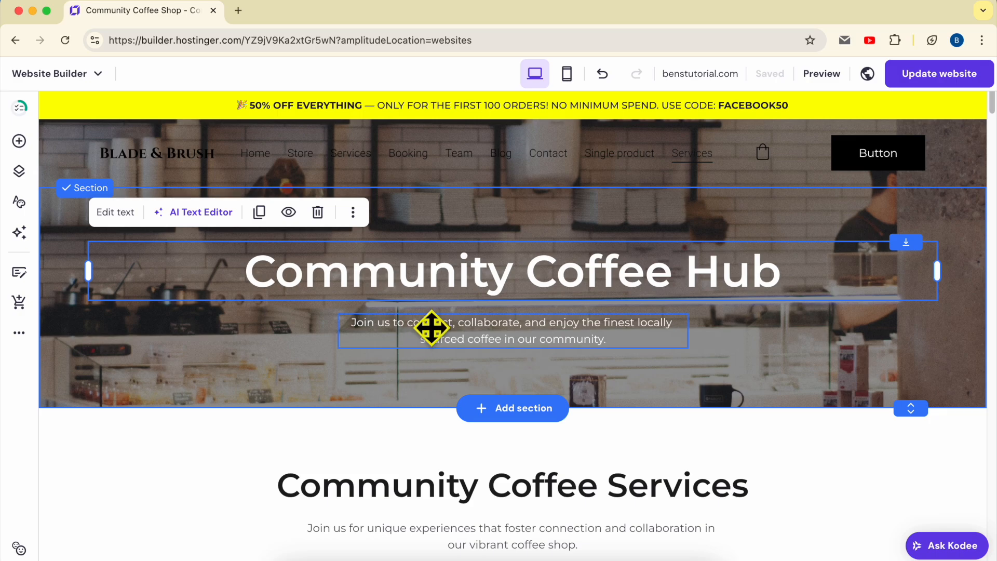
scroll(408, 434, "down", 6)
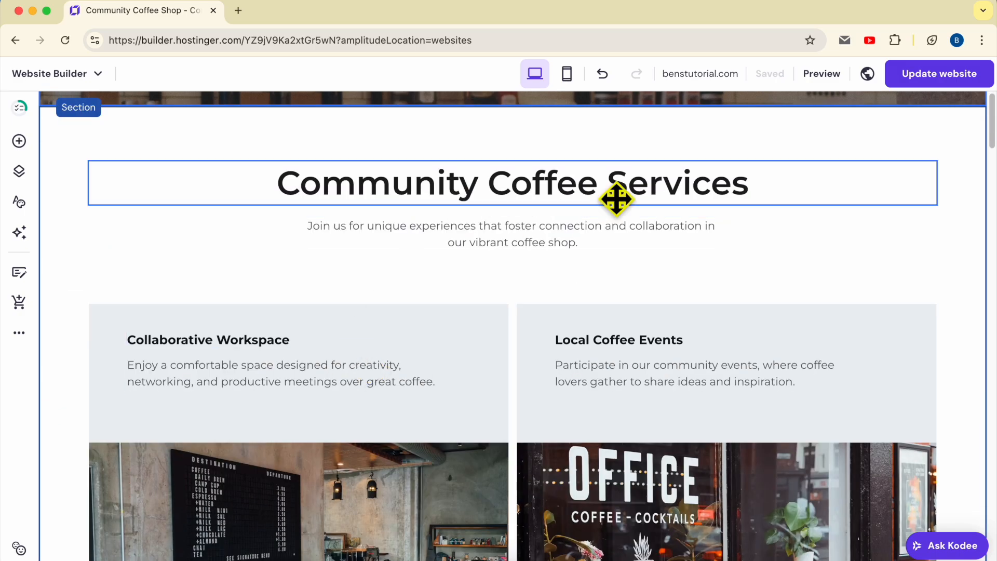
scroll(352, 359, "down", 1)
scroll(352, 359, "down", 6)
scroll(360, 358, "up", 4)
scroll(385, 352, "down", 2)
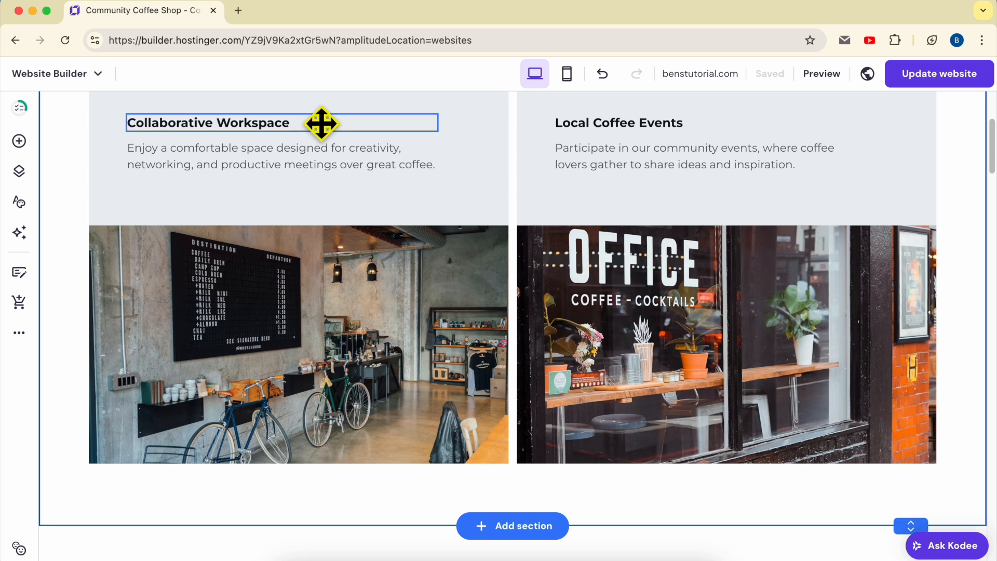
scroll(403, 231, "up", 3)
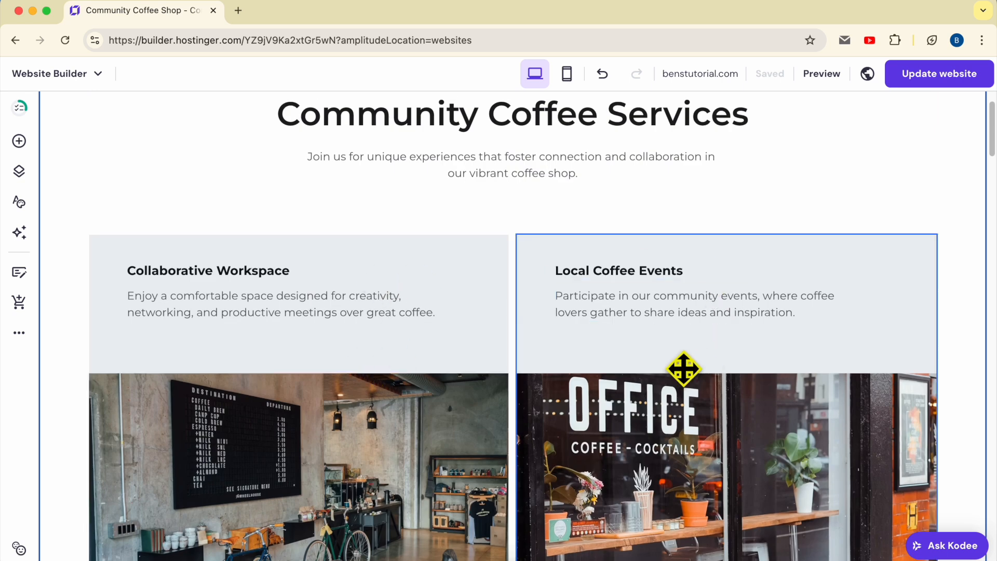
scroll(322, 441, "down", 3)
- View the image settings and replacement media library for the Collaborative Workspace photo, leaving the image as it is
left_click(251, 306)
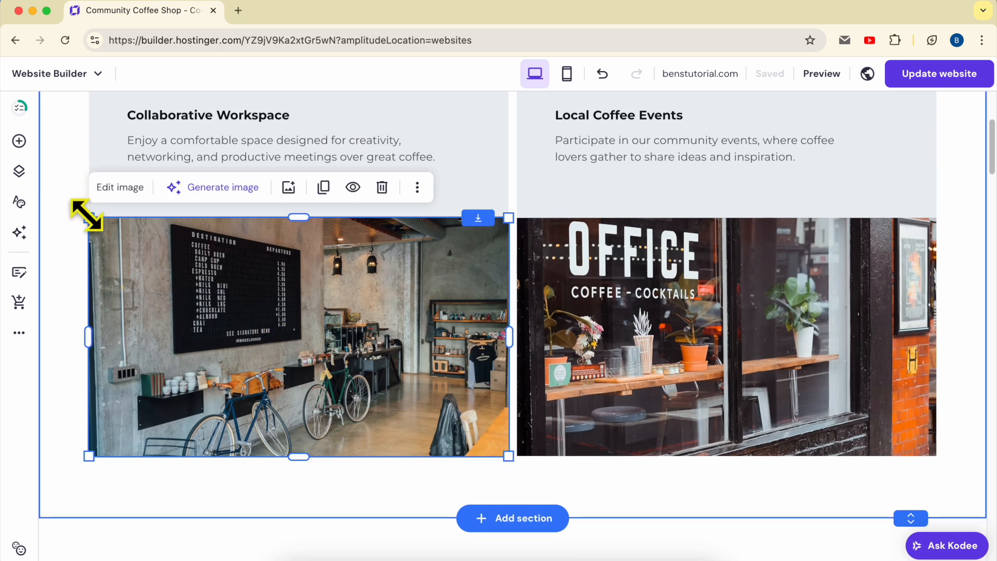
left_click(121, 188)
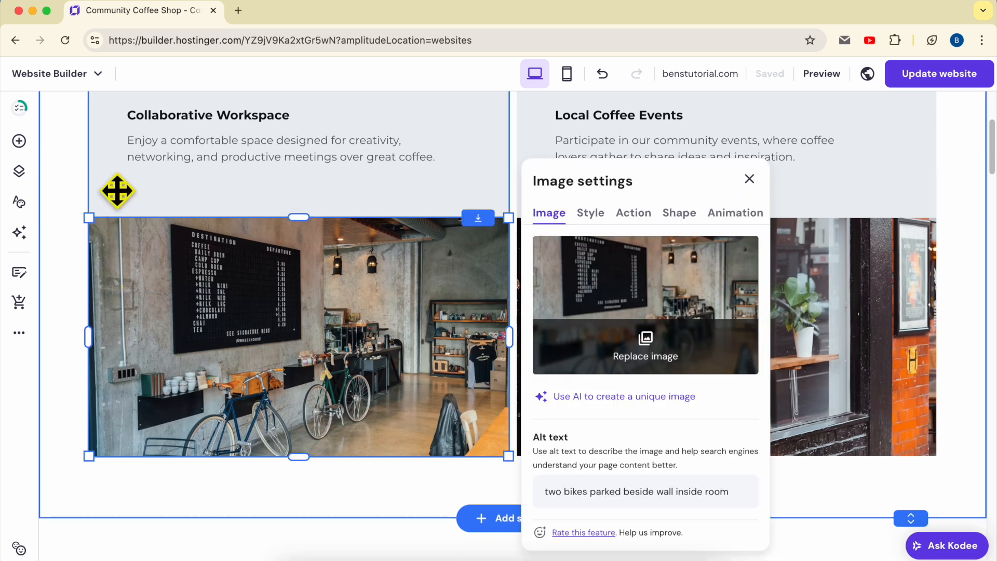
left_click(646, 356)
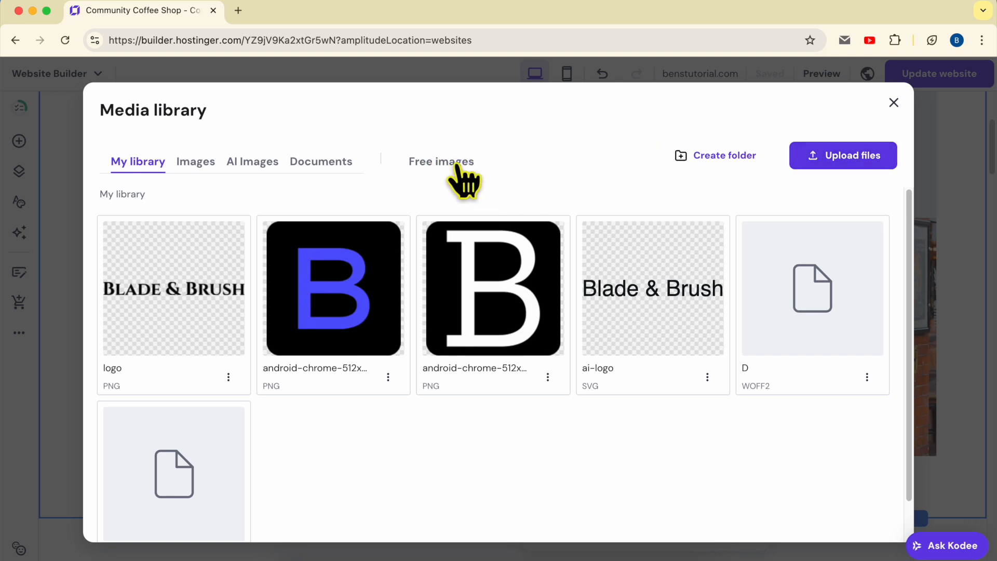
left_click(893, 103)
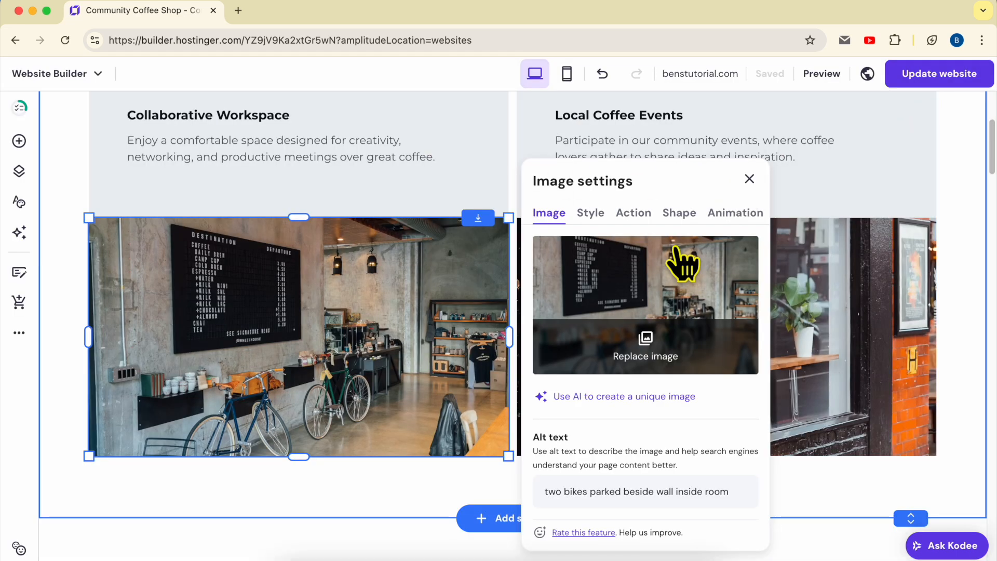
left_click(782, 286)
- Look through the Gallery section's photos down to the Welcome to Our Coffee Community section
scroll(811, 306, "down", 10)
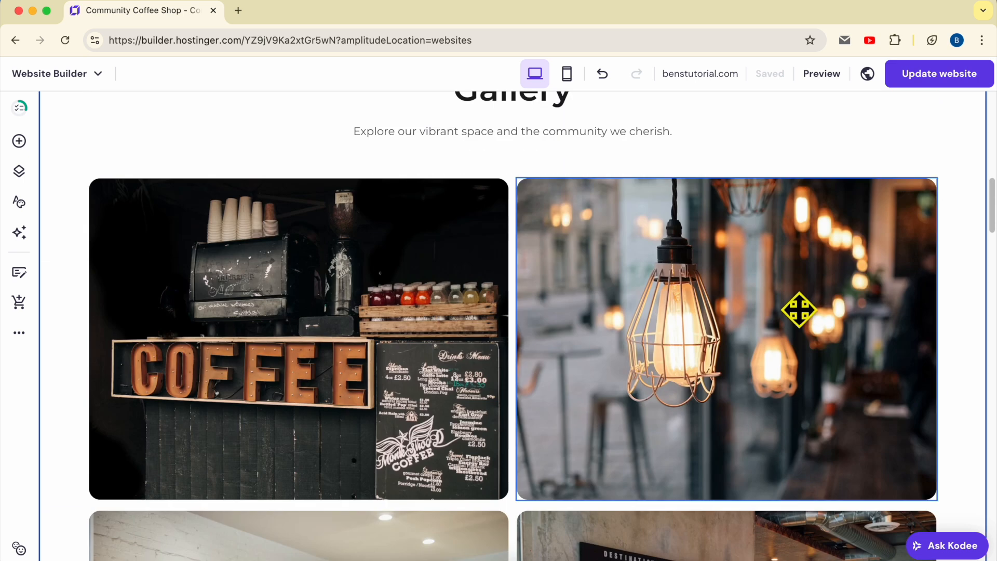
scroll(800, 309, "up", 1)
scroll(817, 325, "down", 3)
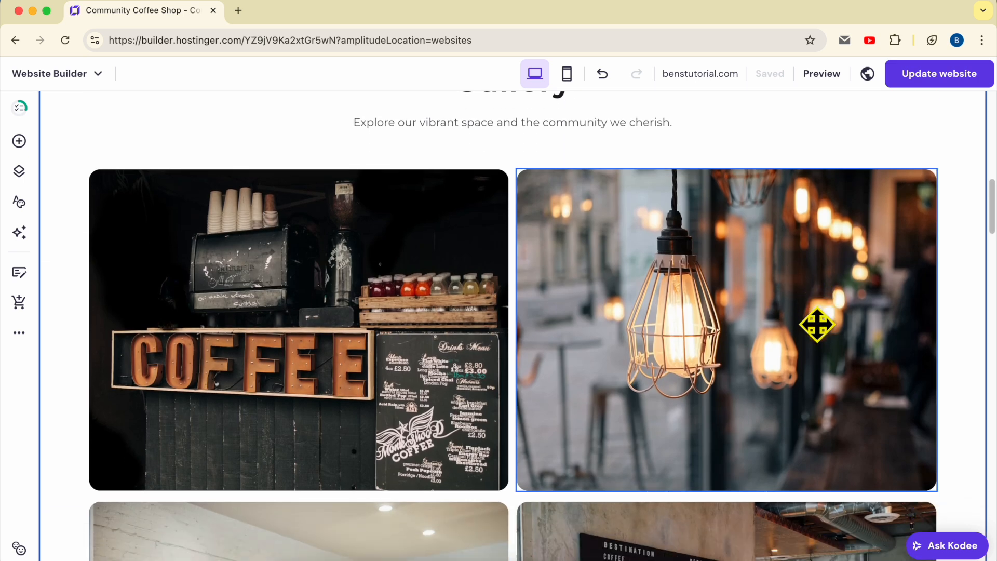
scroll(817, 325, "down", 5)
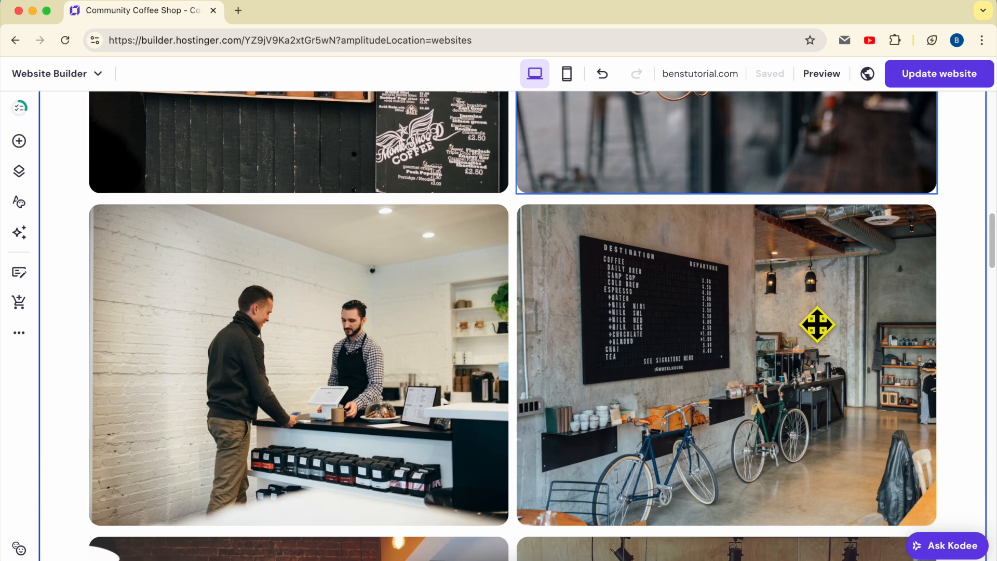
scroll(817, 325, "down", 8)
scroll(817, 324, "down", 9)
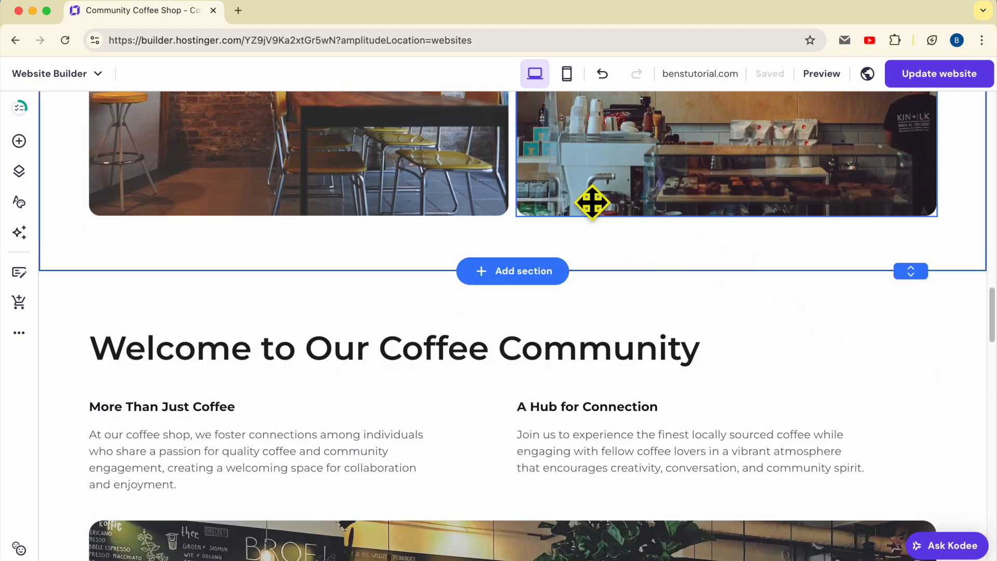
scroll(591, 203, "up", 4)
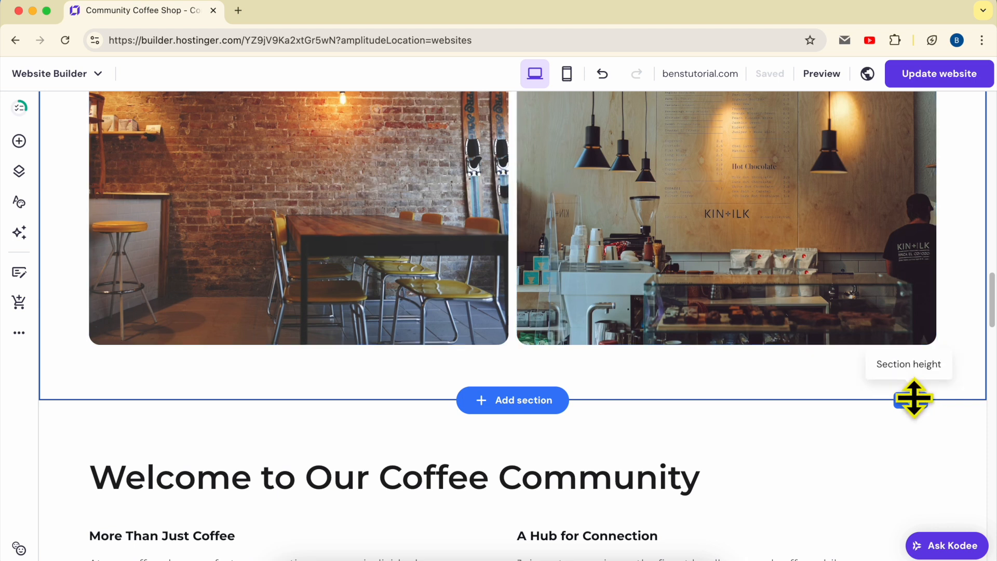
- Increase the Gallery section's height to make room for another row of images below the photos
left_click_drag(914, 399, 914, 560)
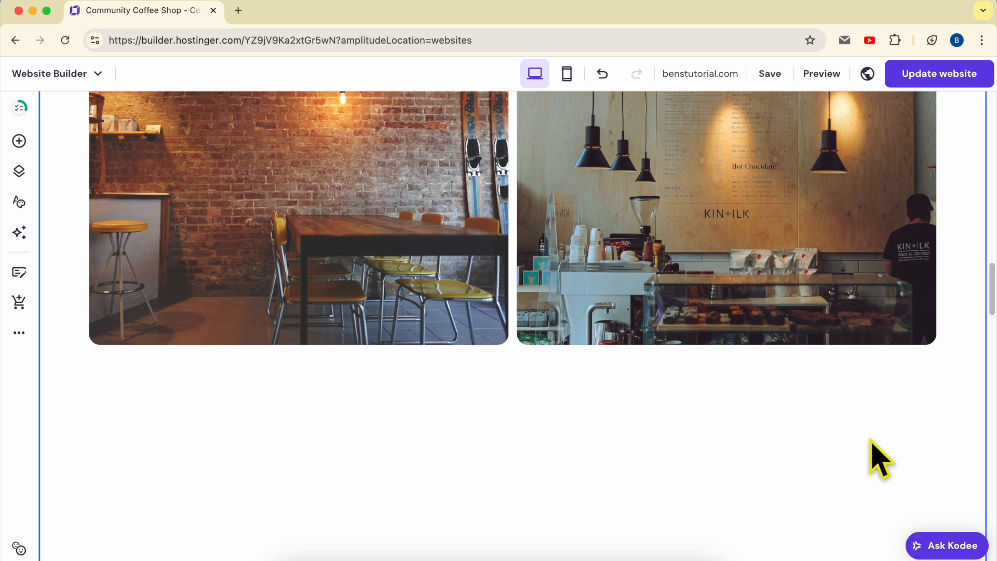
scroll(870, 395, "down", 5)
left_click_drag(913, 334, 914, 534)
- Duplicate the gallery's menu board and coffee counter photo and place the copy directly below the original
scroll(841, 368, "up", 5)
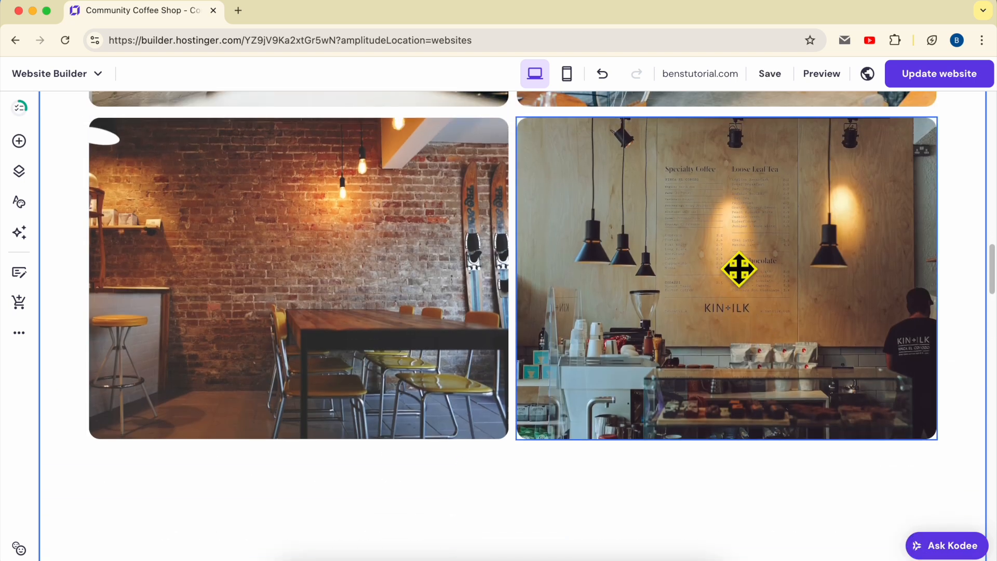
left_click(739, 269)
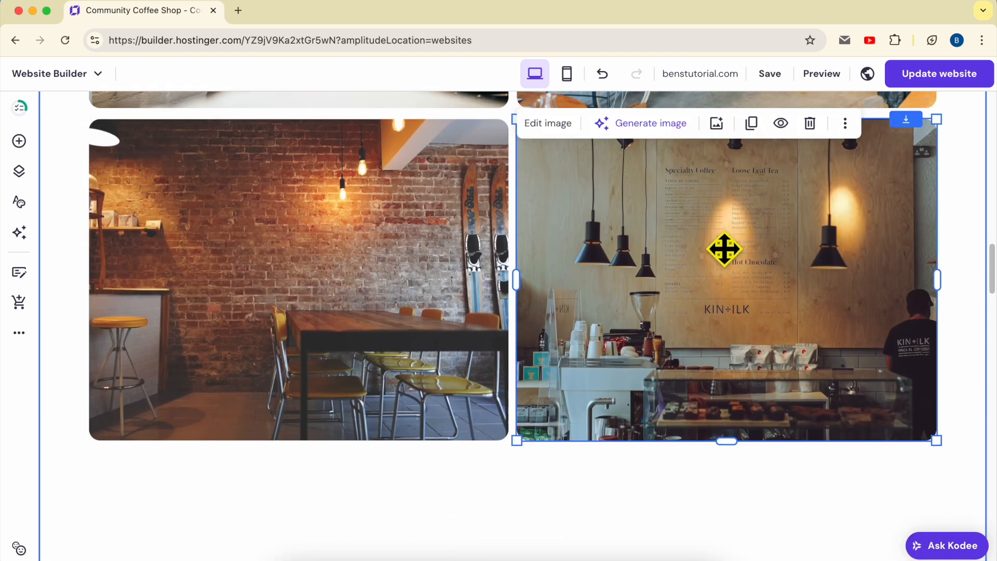
left_click(753, 126)
left_click_drag(721, 229, 730, 518)
scroll(700, 334, "down", 3)
mouse_move(711, 313)
left_mouse_down()
mouse_move(715, 333)
mouse_move(715, 322)
left_mouse_up()
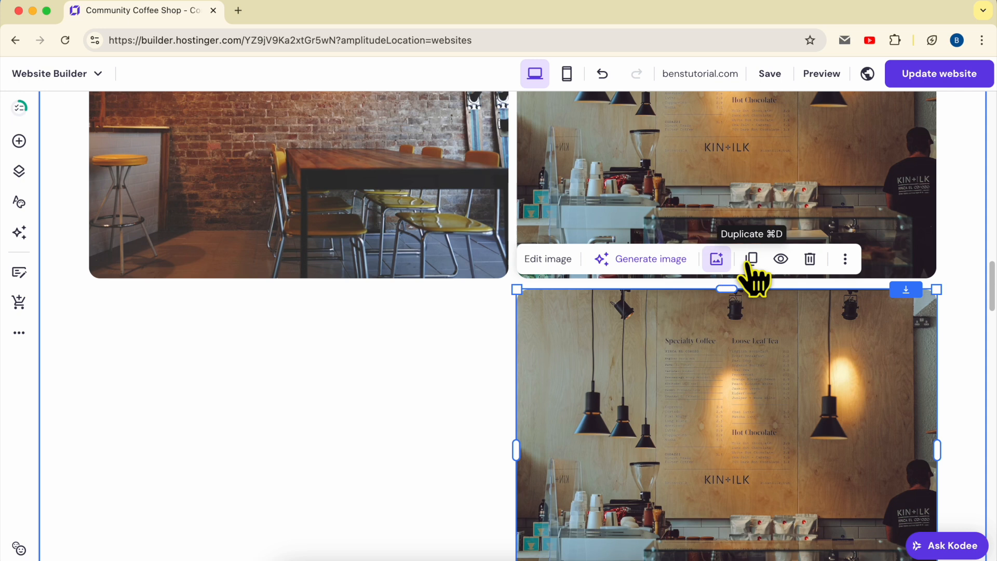
- Duplicate the copied counter photo into the empty gallery spot beside it, and open the right-hand copy's image settings
left_click(751, 259)
left_click_drag(762, 294, 423, 389)
left_click(650, 341)
left_click(558, 259)
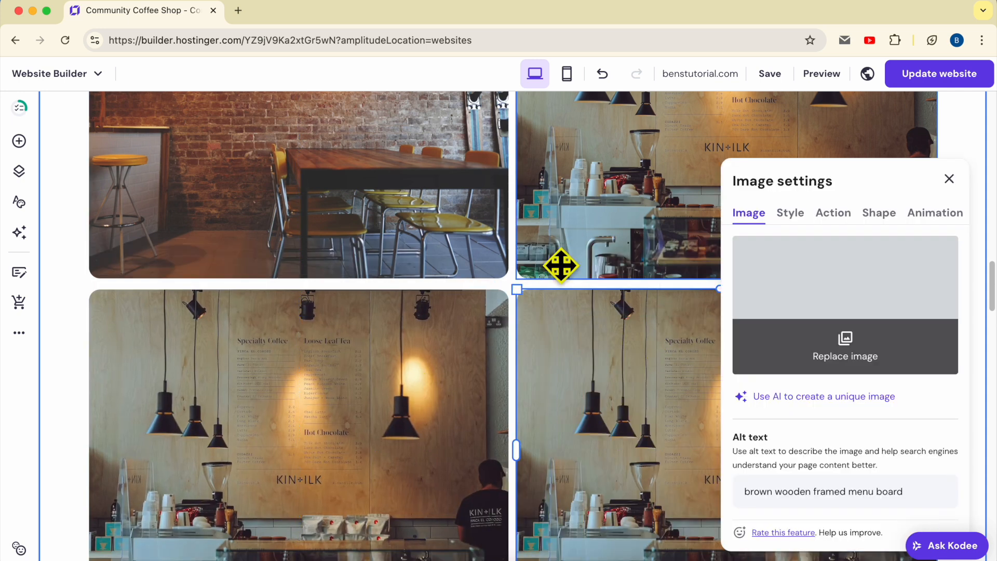
- Close the image settings and duplicate the Welcome to Our Coffee Community section
left_click(950, 178)
scroll(629, 361, "down", 10)
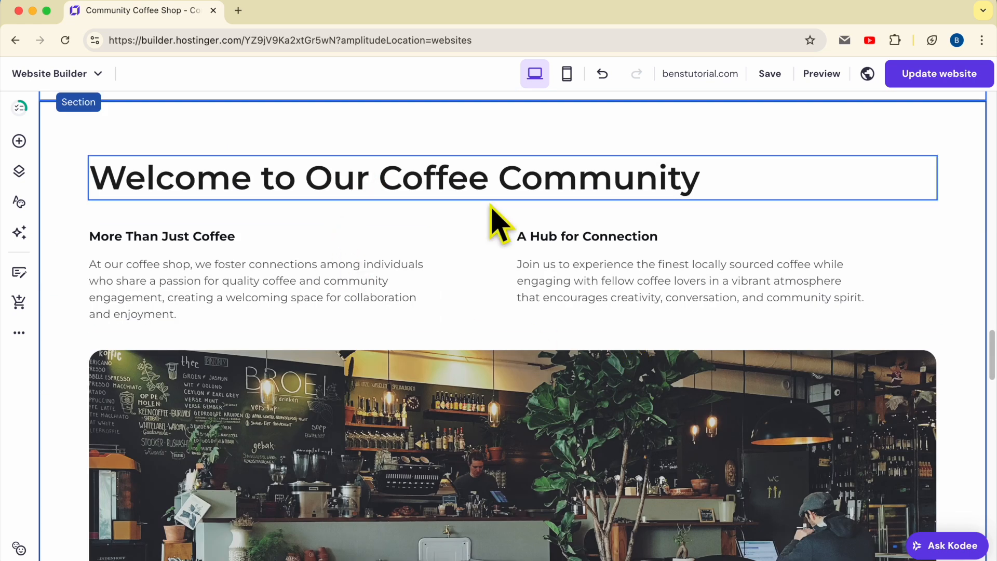
scroll(734, 239, "up", 4)
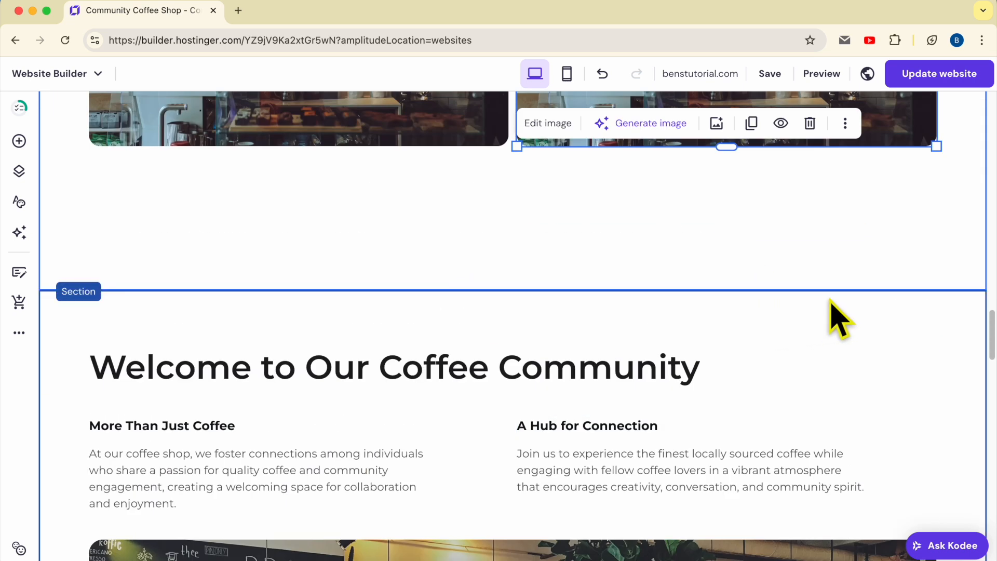
left_click(754, 315)
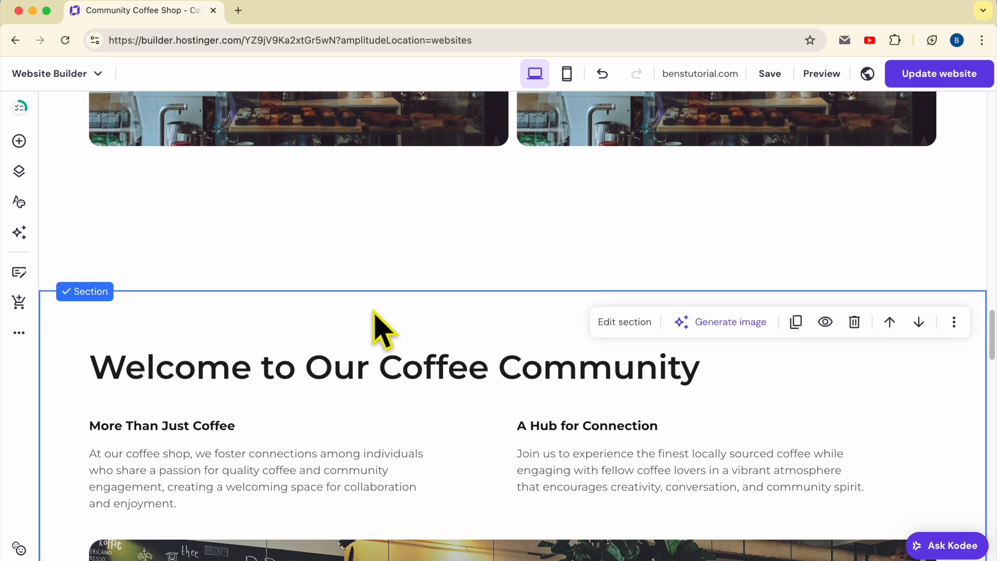
left_click(798, 332)
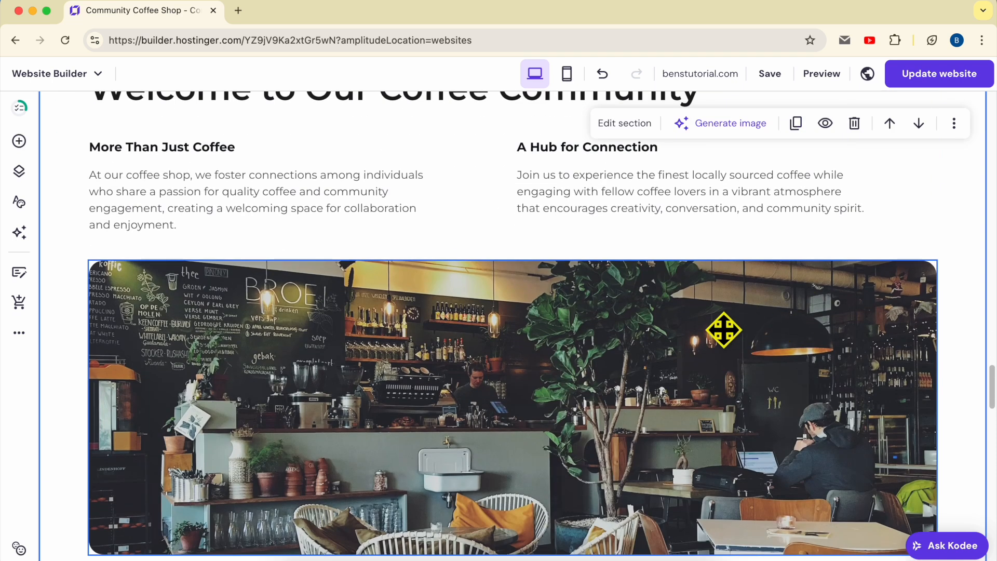
- Compare the two Welcome to Our Coffee Community sections and delete the upper one
scroll(534, 356, "up", 10)
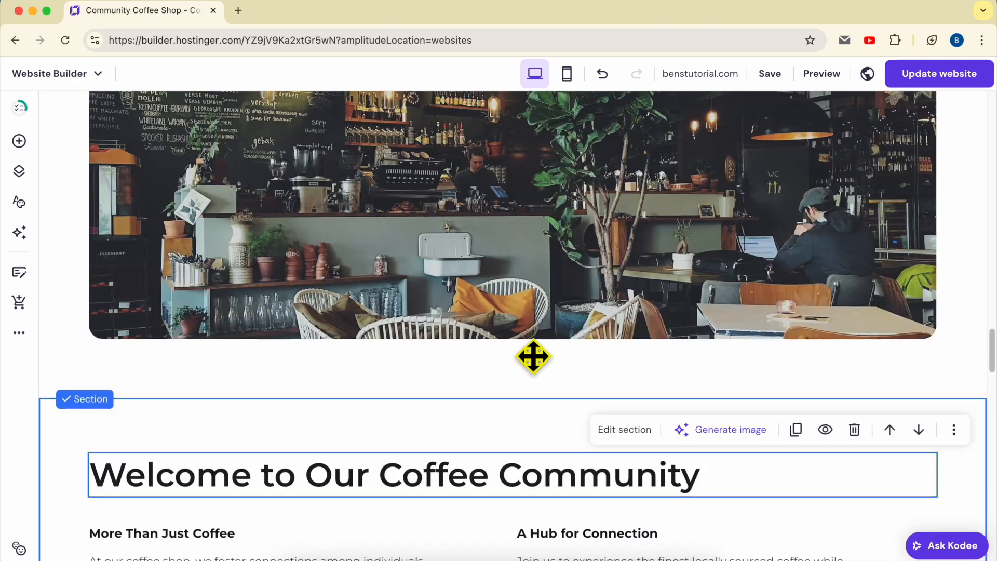
scroll(533, 356, "up", 5)
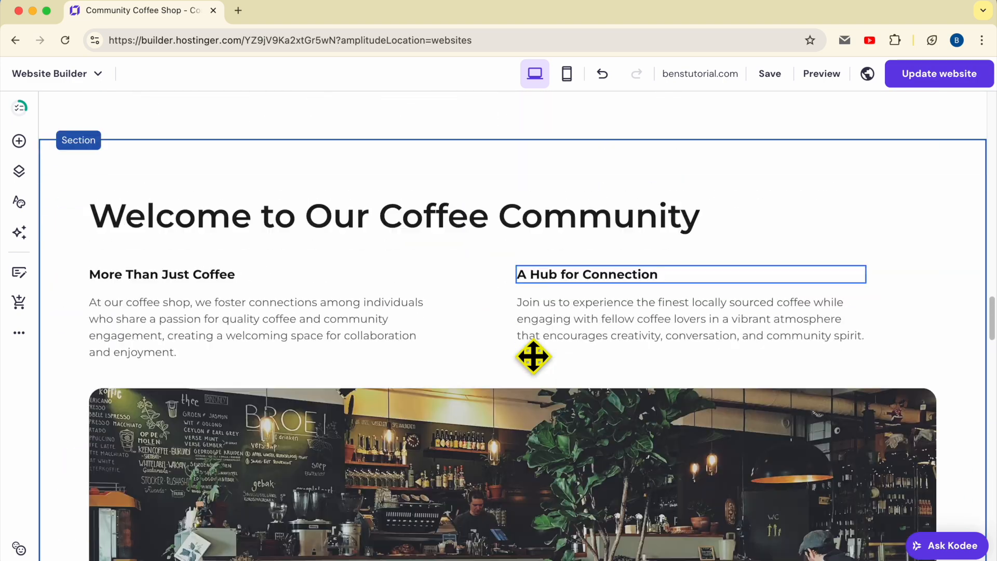
scroll(541, 374, "down", 6)
scroll(596, 345, "up", 5)
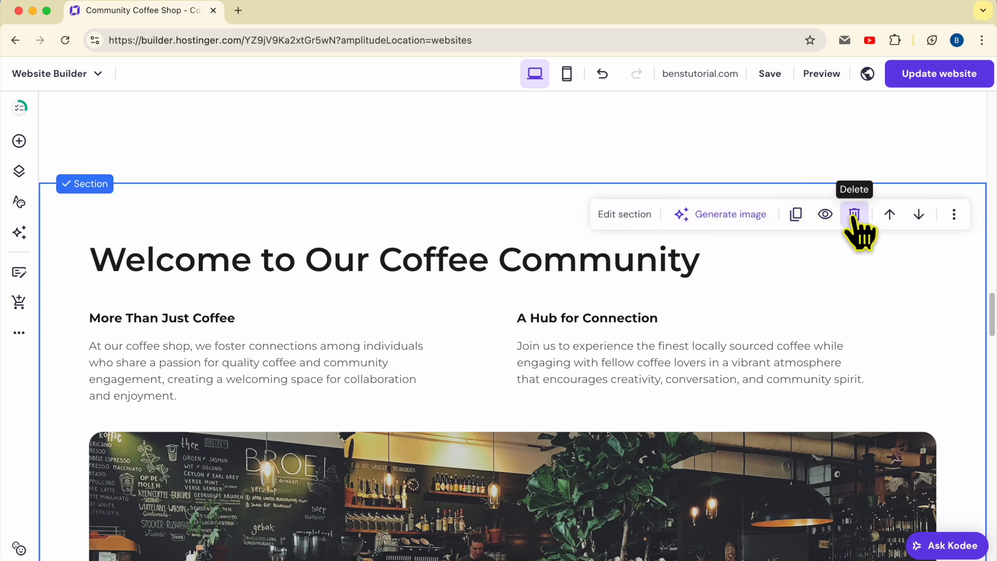
- Look through the Customer Feedback, Get in Touch with Us and Our Location sections down to the footer, and return to the page's header
scroll(561, 313, "down", 1)
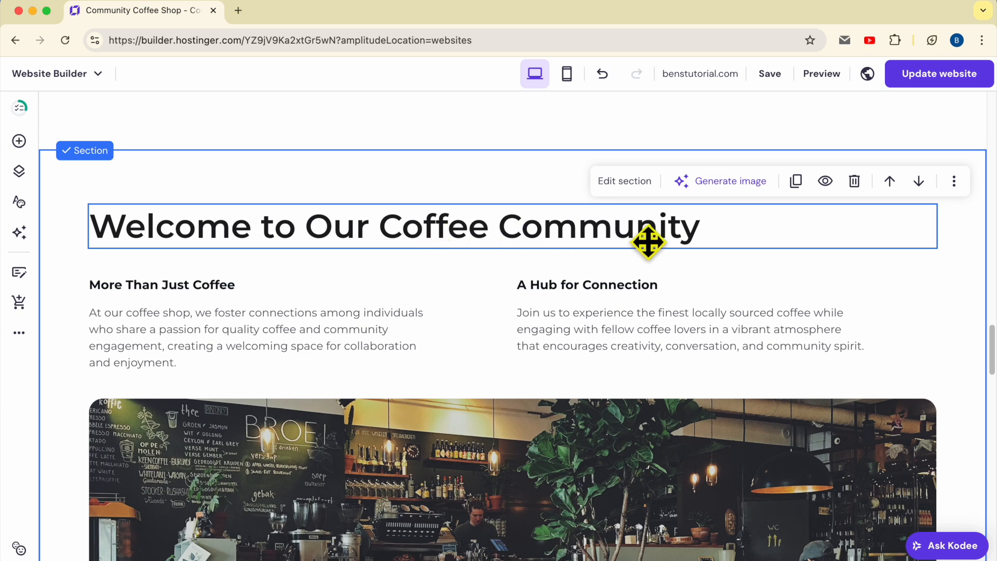
scroll(648, 242, "down", 10)
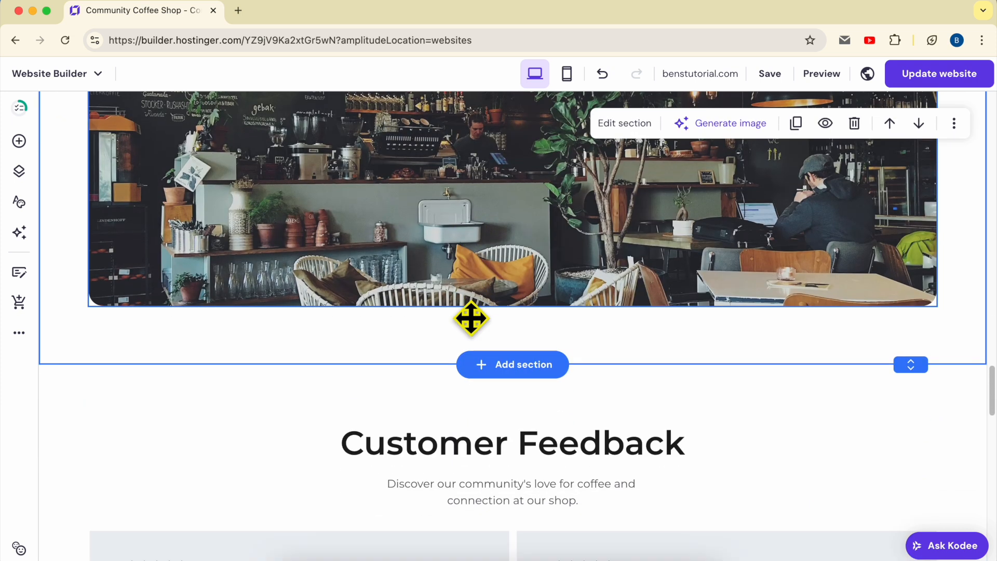
scroll(471, 318, "down", 7)
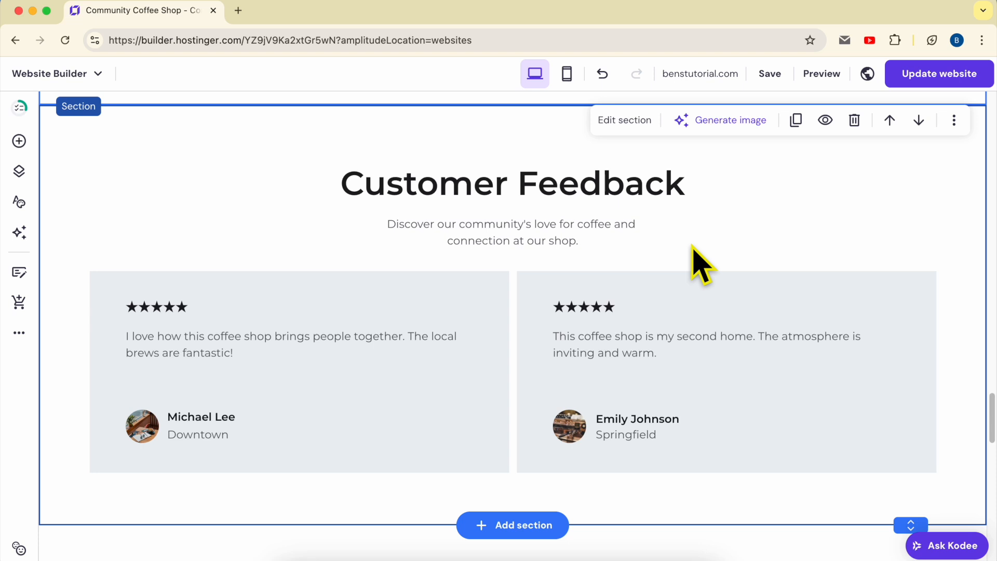
left_click(605, 313)
scroll(625, 315, "down", 1)
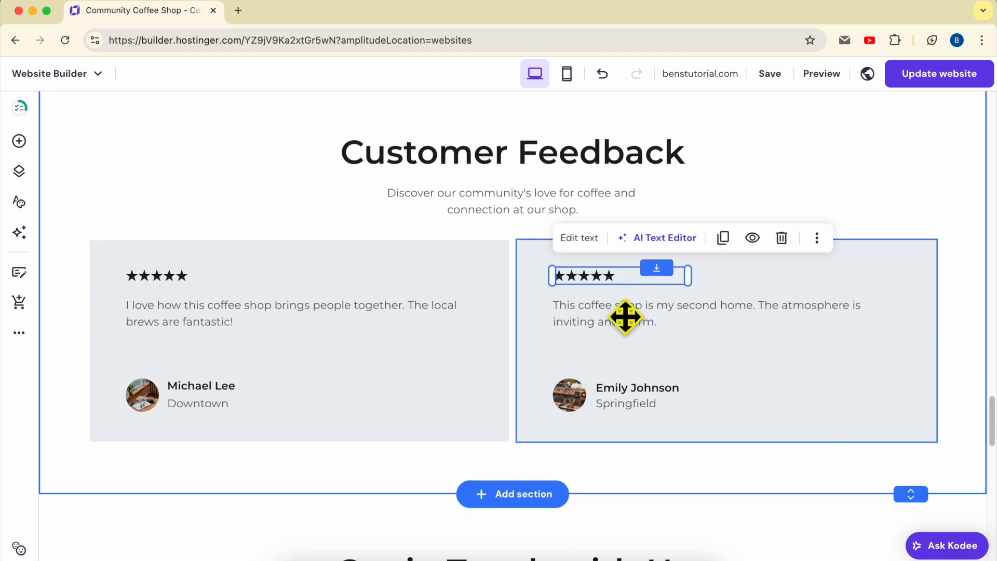
scroll(625, 316, "down", 6)
scroll(631, 327, "down", 3)
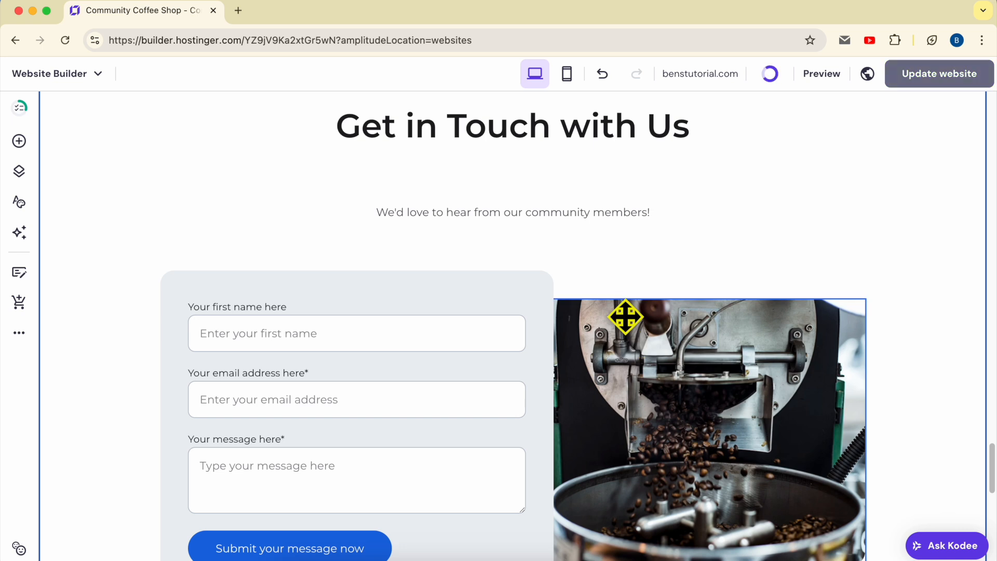
scroll(628, 318, "down", 10)
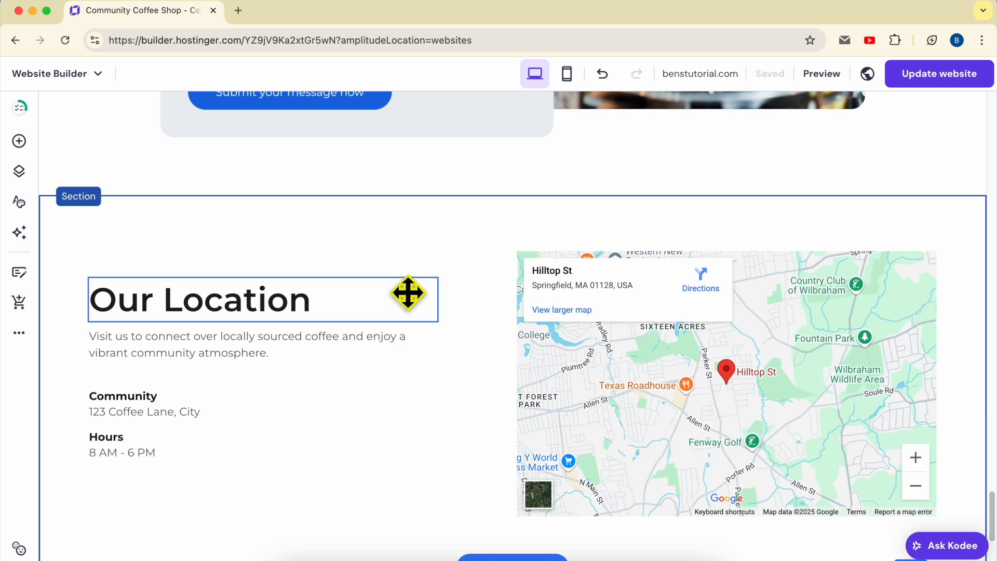
scroll(409, 293, "down", 5)
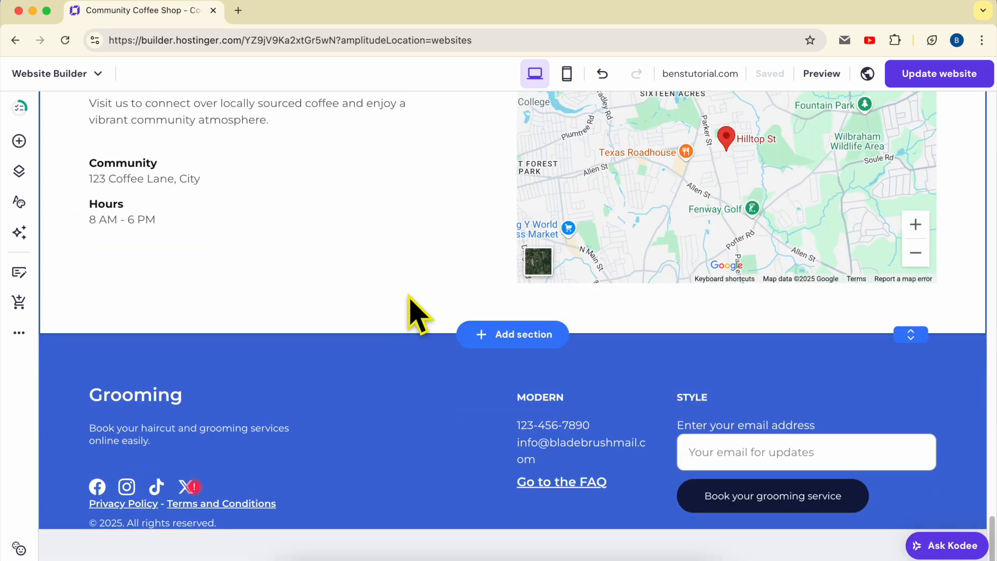
scroll(601, 396, "up", 15)
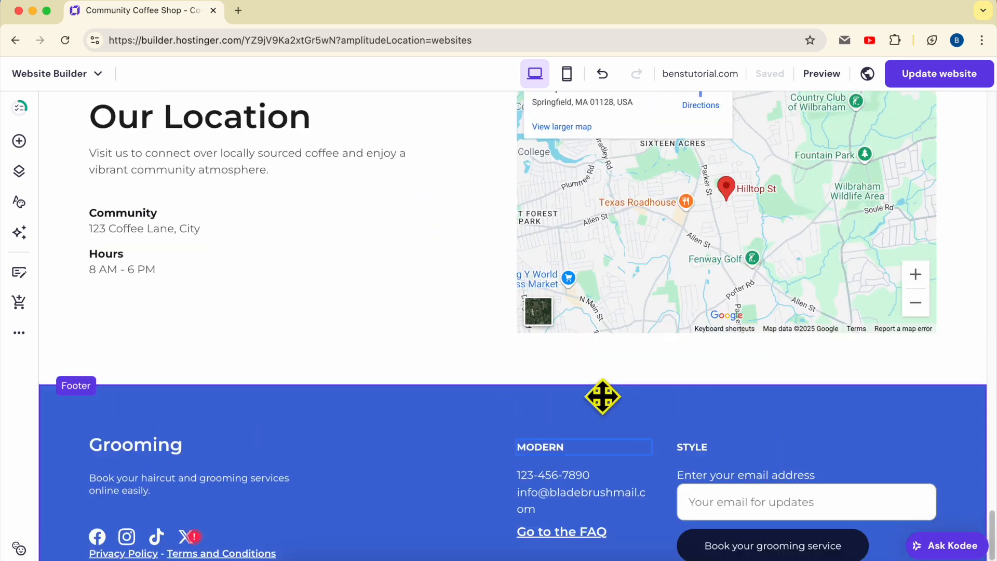
scroll(459, 393, "up", 15)
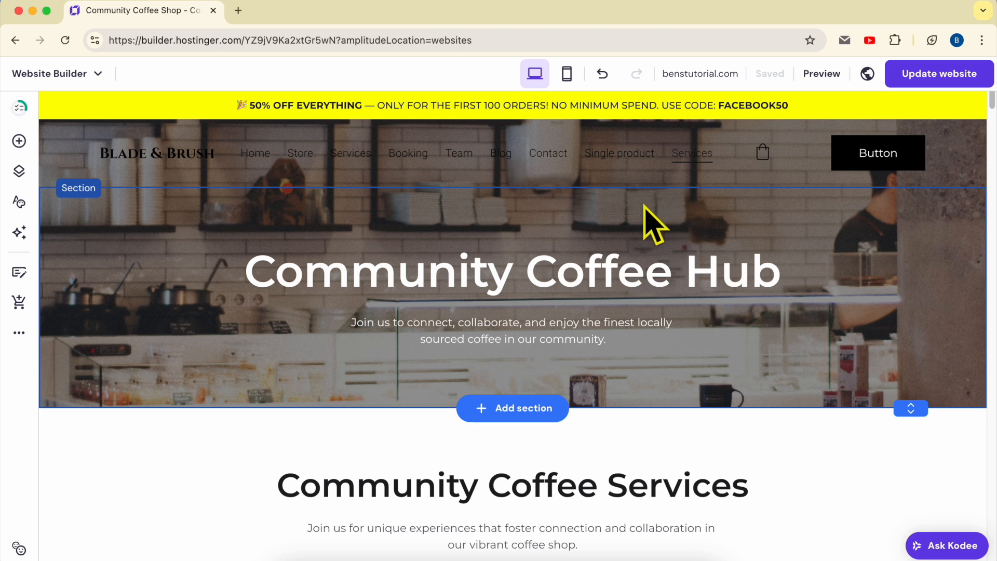
left_click(19, 171)
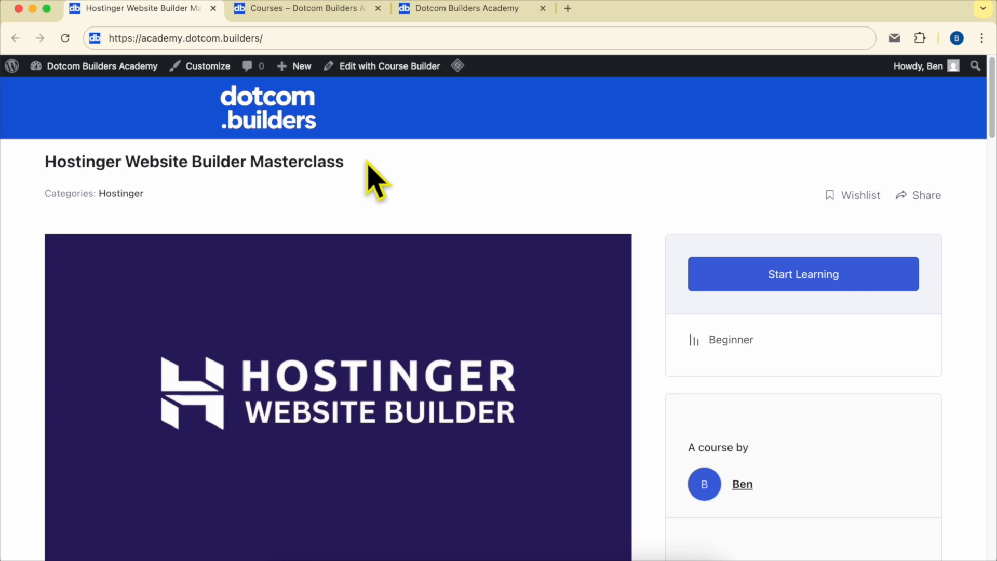
- Review the Hostinger Website Builder Masterclass page on the Dotcom Builders Academy site, expanding the Editing Page Content module in its course content
scroll(370, 176, "down", 15)
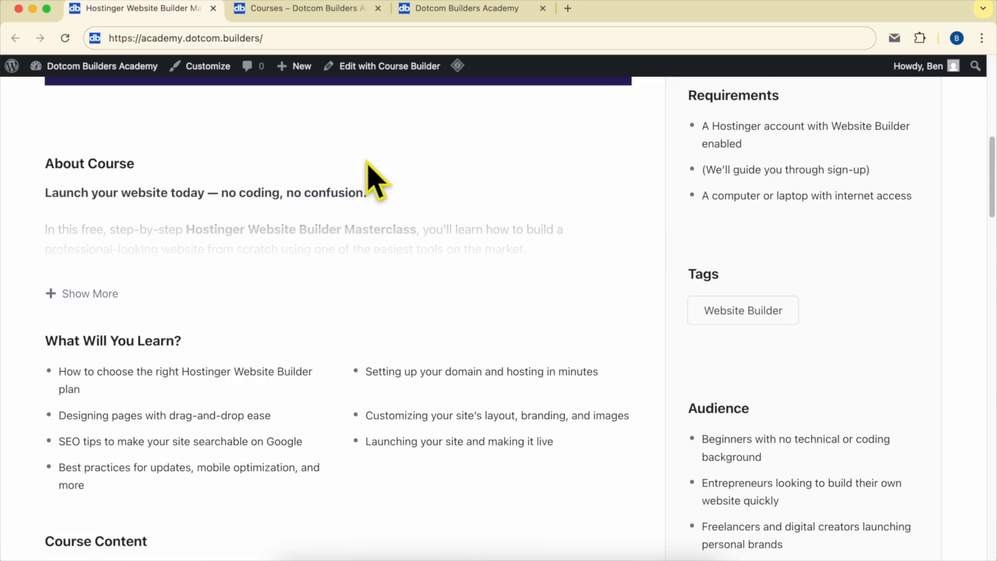
scroll(370, 177, "down", 3)
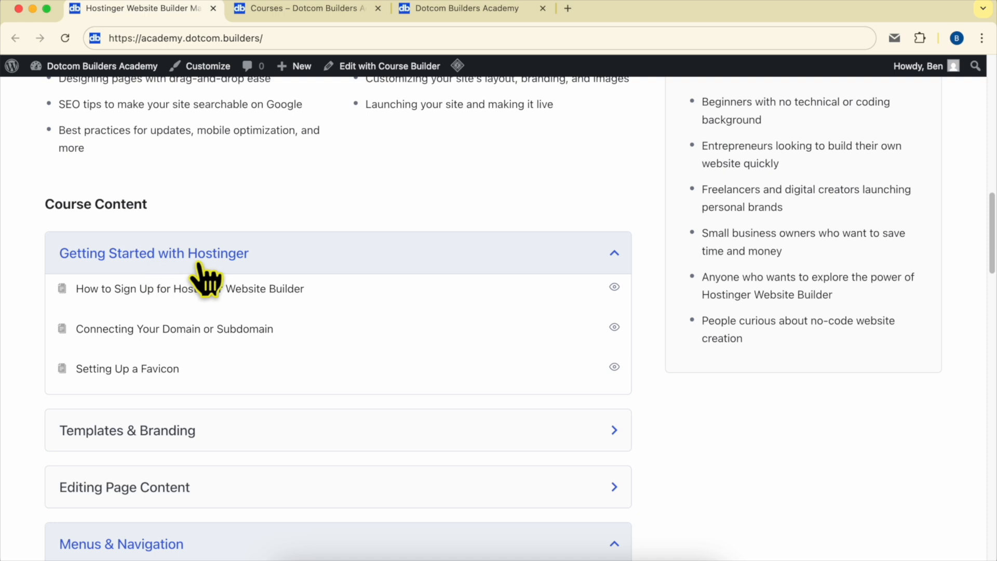
scroll(243, 259, "down", 10)
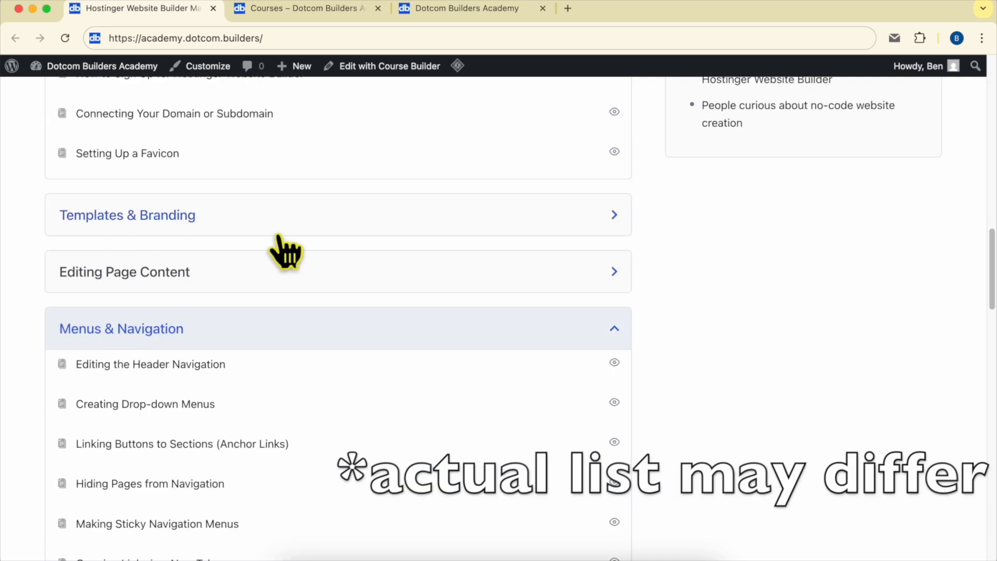
scroll(109, 249, "down", 3)
left_click(177, 177)
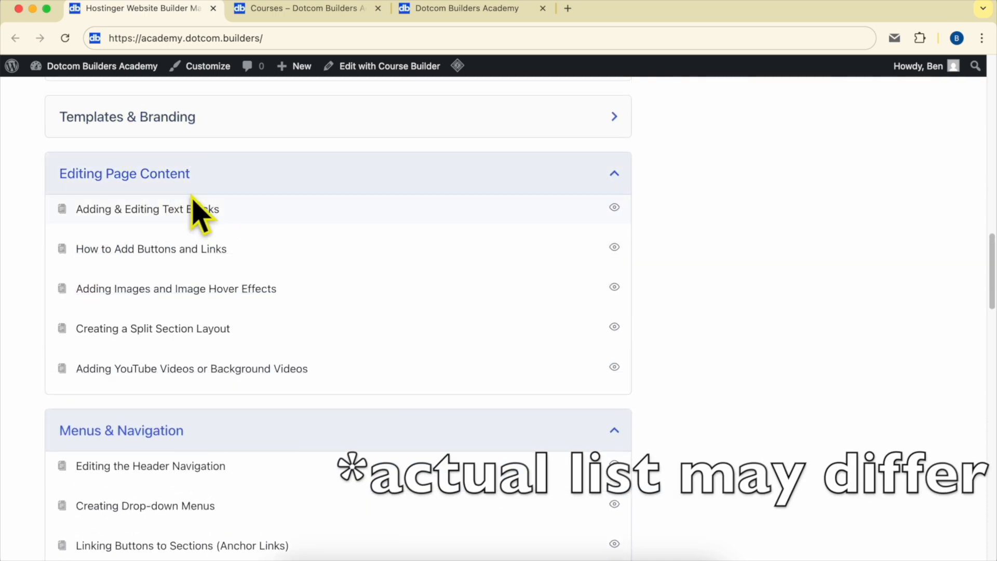
scroll(216, 229, "down", 20)
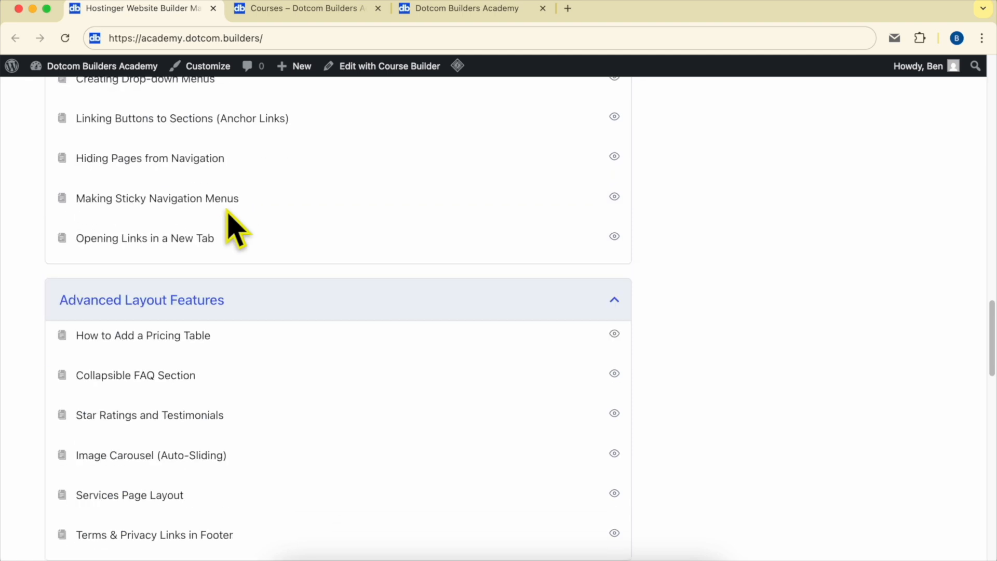
scroll(210, 211, "down", 2)
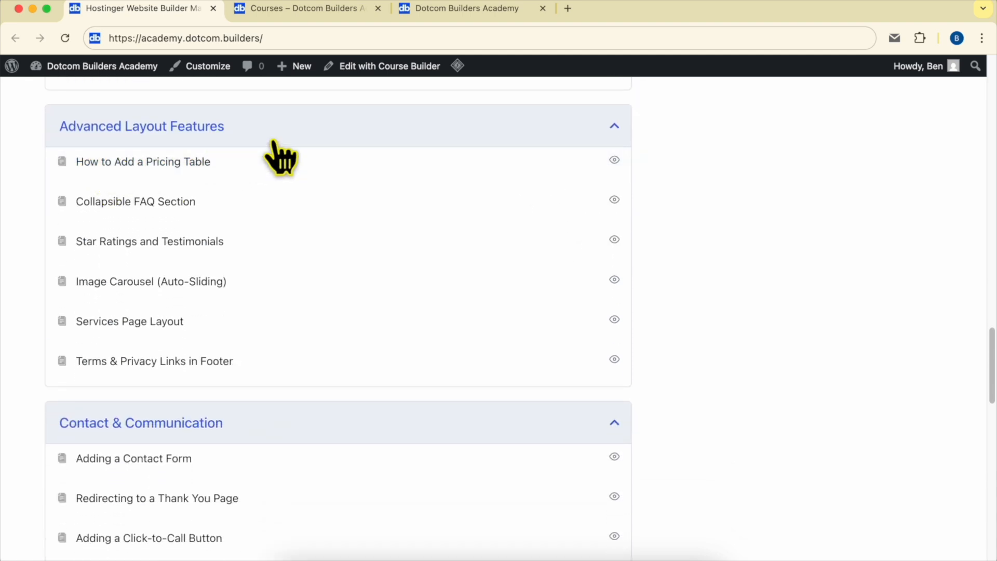
scroll(280, 158, "down", 12)
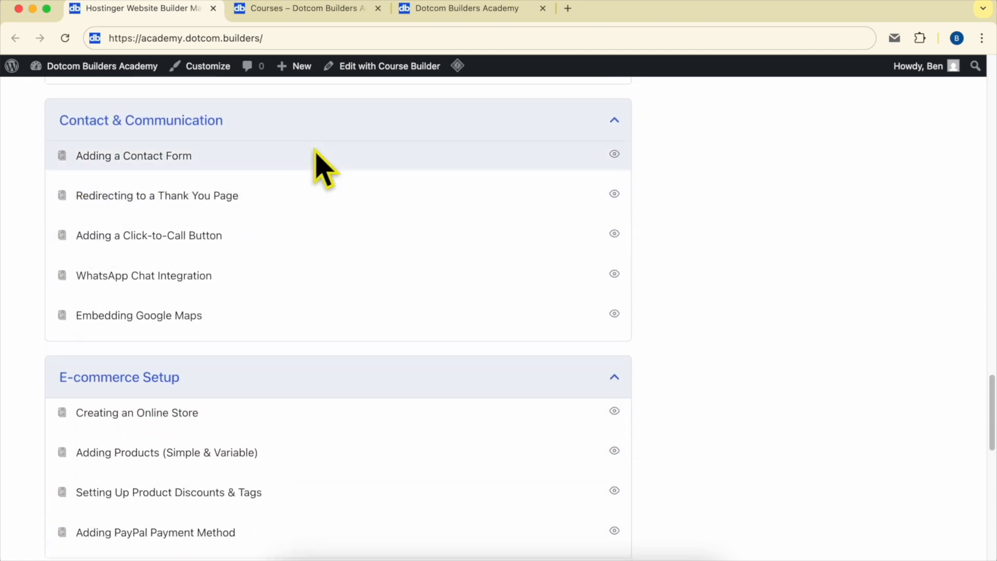
scroll(239, 278, "down", 11)
scroll(280, 294, "down", 16)
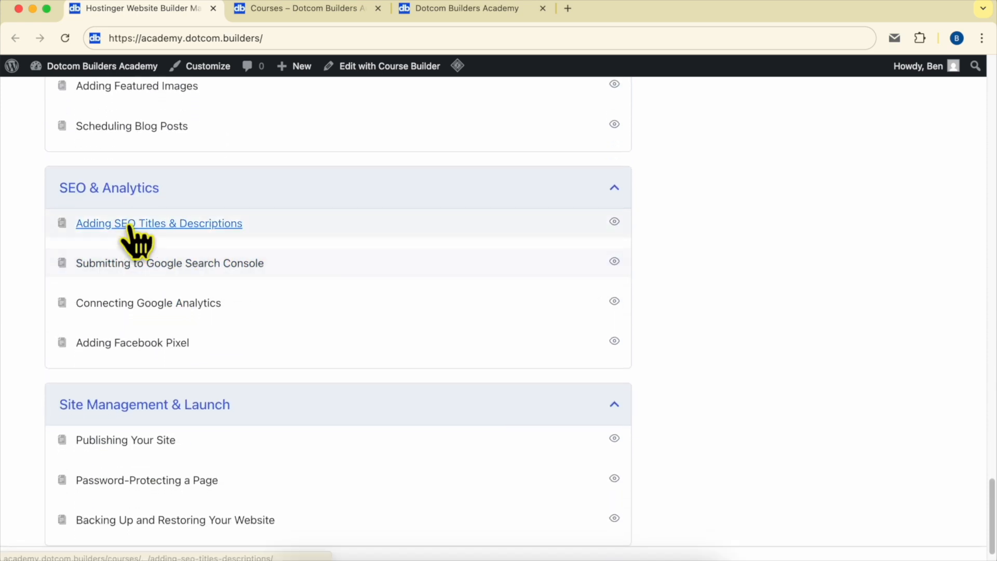
scroll(109, 385, "down", 3)
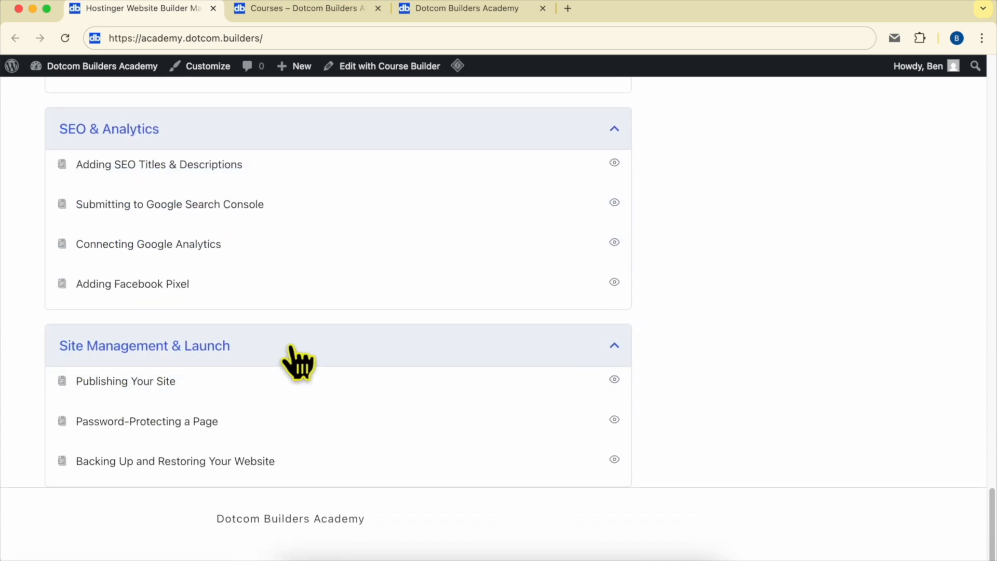
scroll(400, 366, "up", 20)
scroll(402, 374, "up", 8)
- View the academy's course catalogue and its Join Dotcom Builders Academy today page, including the page's web address
left_click(298, 10)
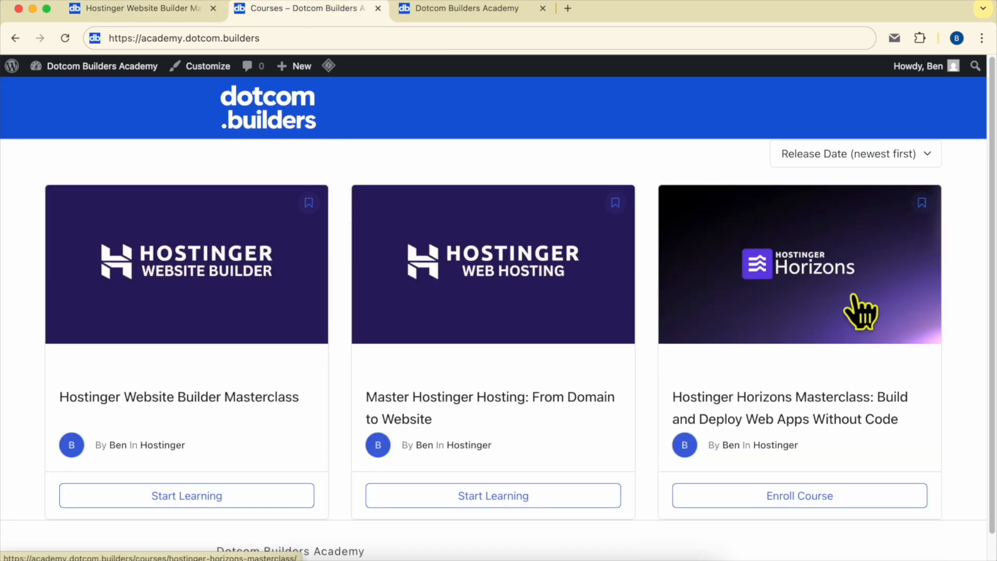
left_click(439, 9)
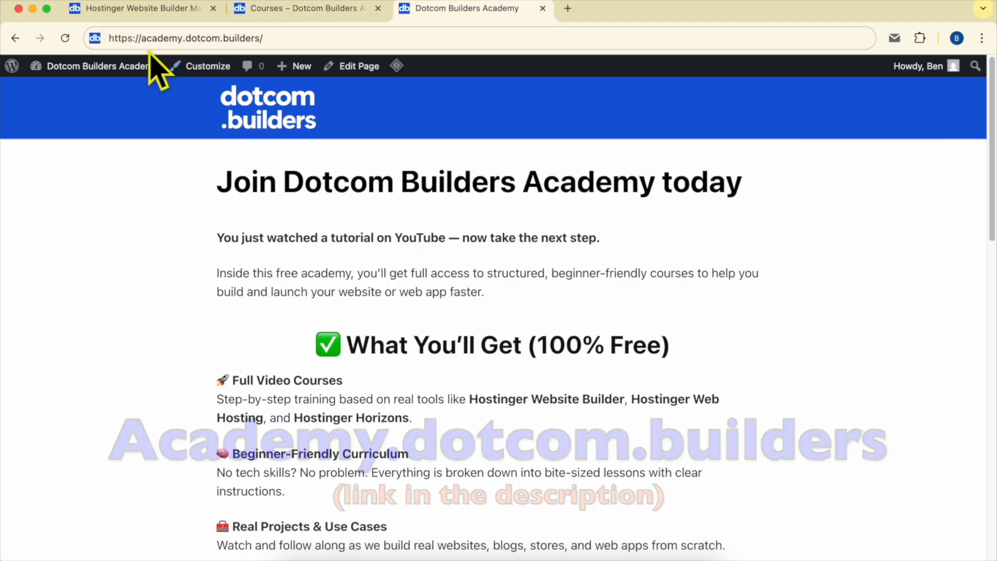
left_click_drag(130, 38, 384, 37)
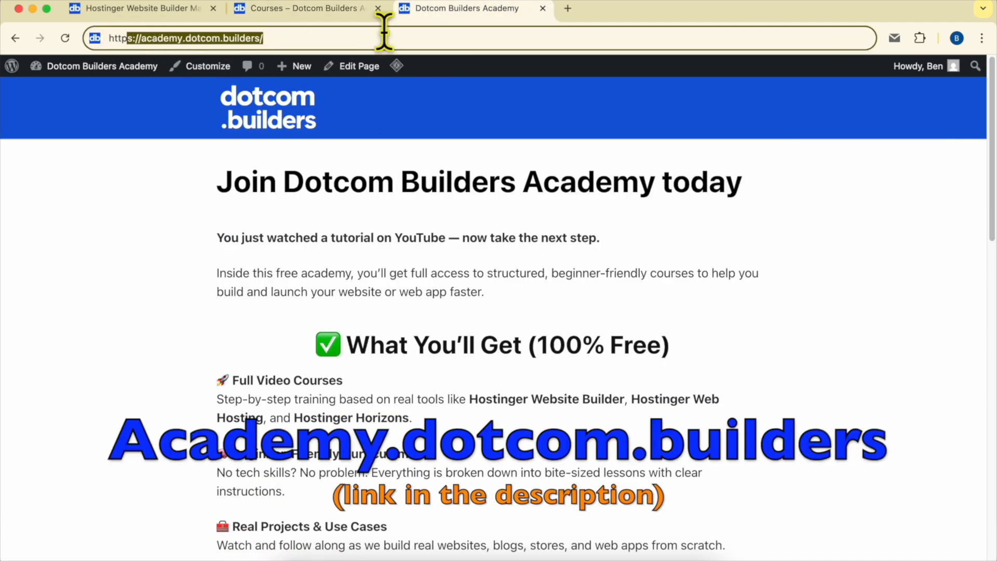
scroll(586, 280, "down", 15)
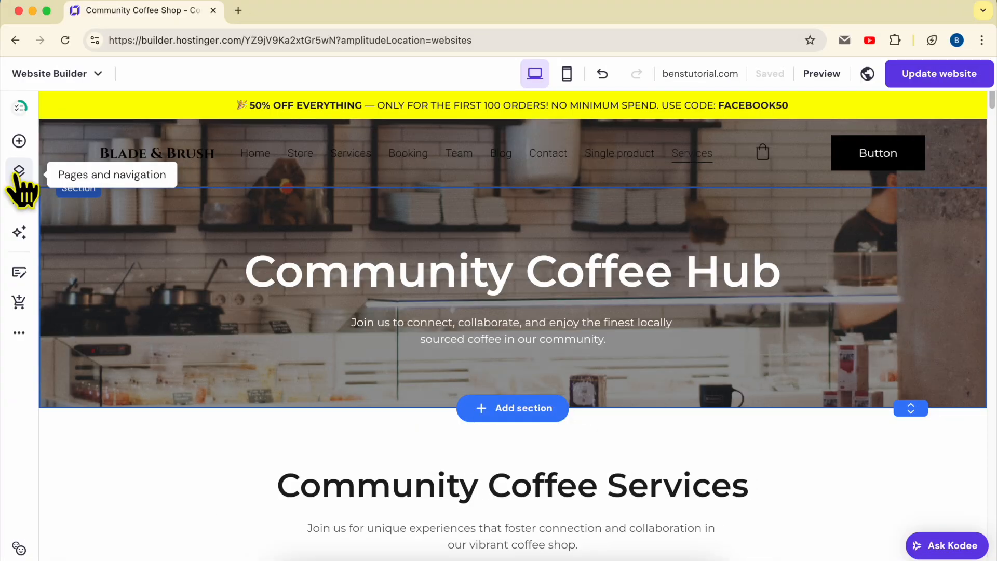
- Switch back to Hostinger Website Builder, add a new empty page with its default page settings, and close the page management view
left_click(19, 176)
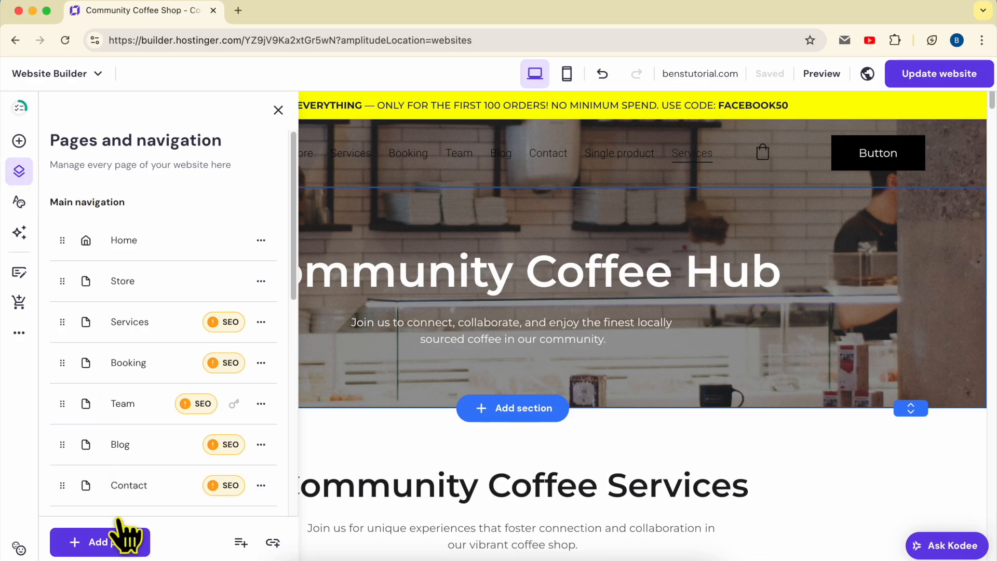
left_click(114, 545)
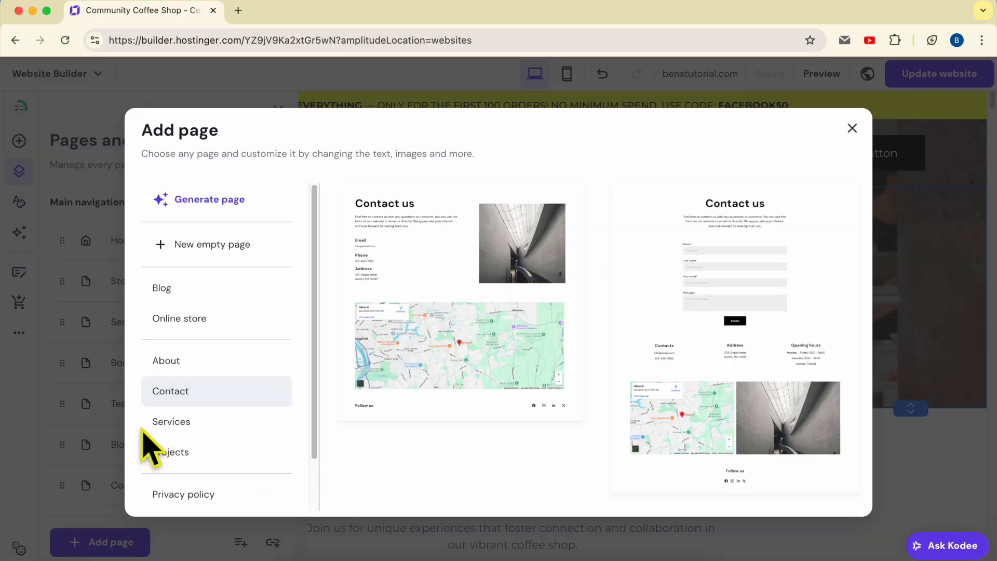
left_click(265, 255)
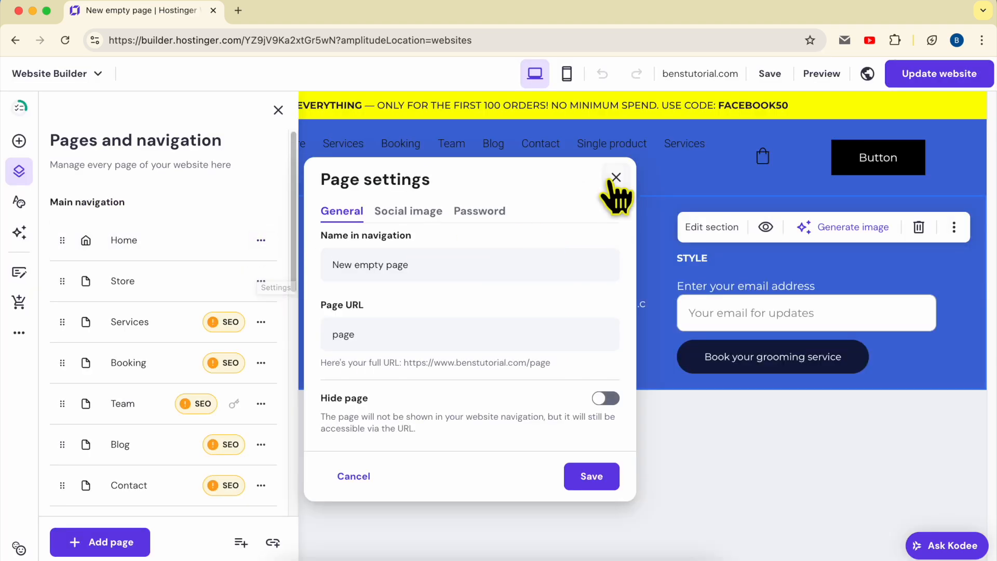
left_click(616, 177)
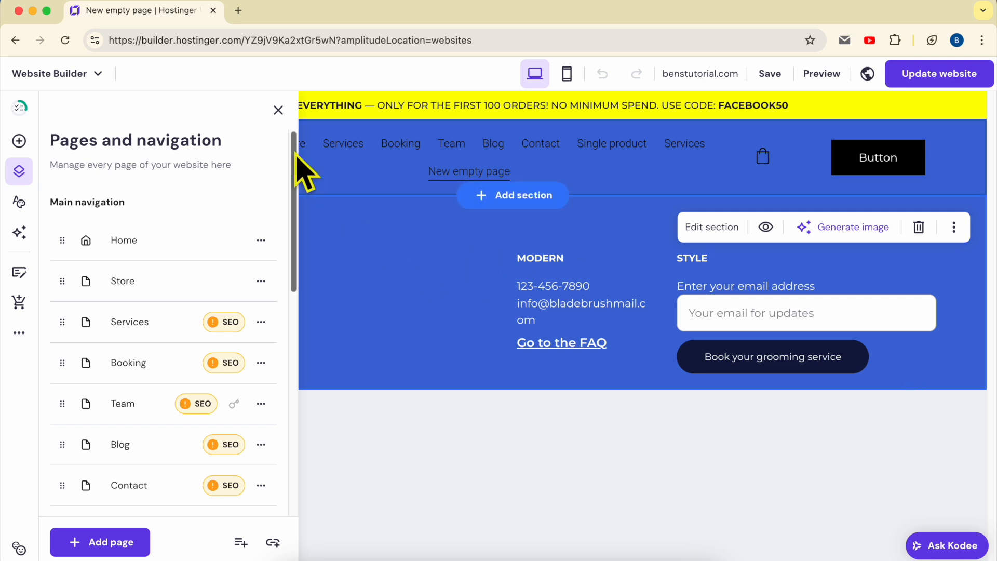
left_click(279, 110)
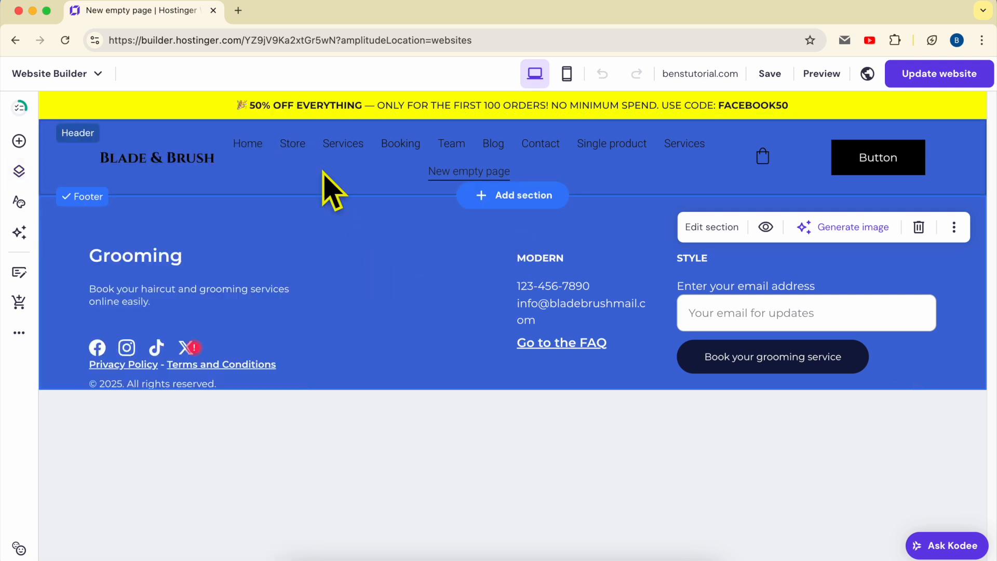
- Add a blank section between the header and footer after viewing the Blog, Online store, Main and About section templates
left_click(279, 175)
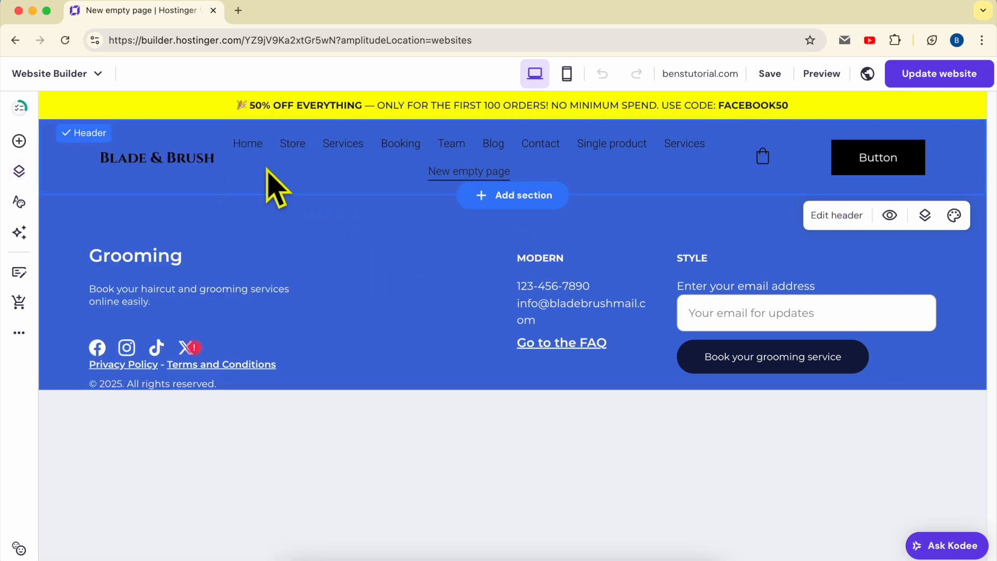
left_click(337, 248)
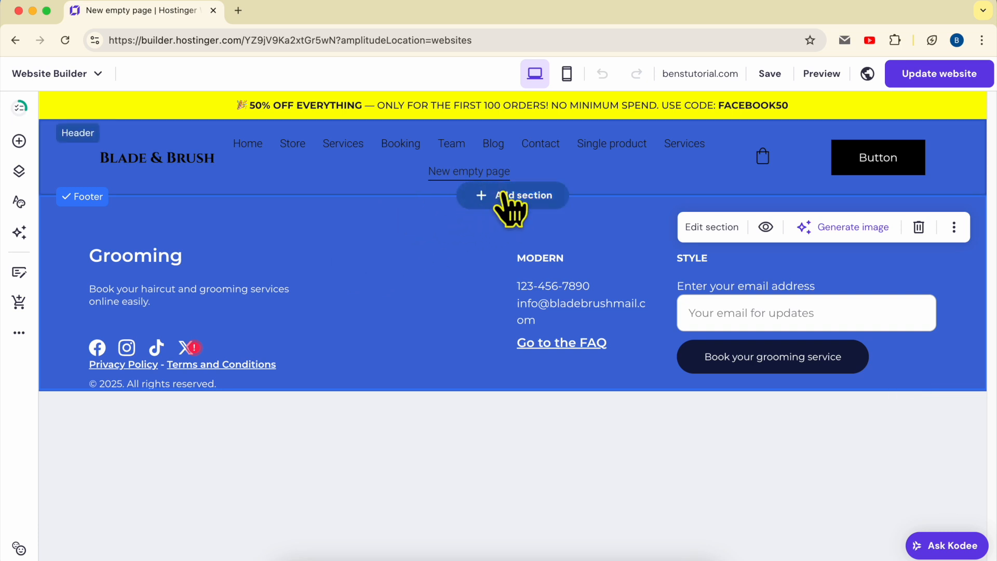
left_click(509, 195)
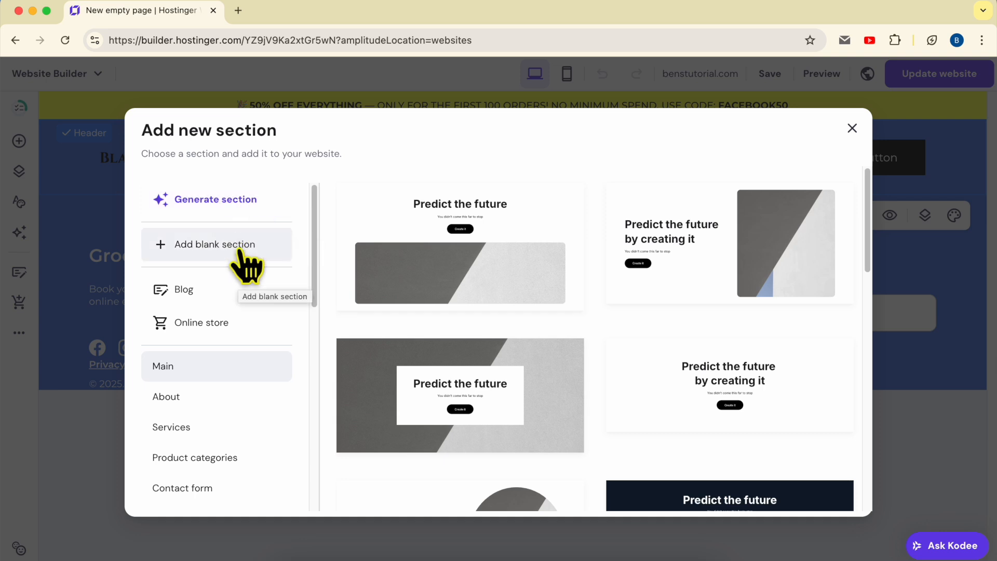
left_click(242, 292)
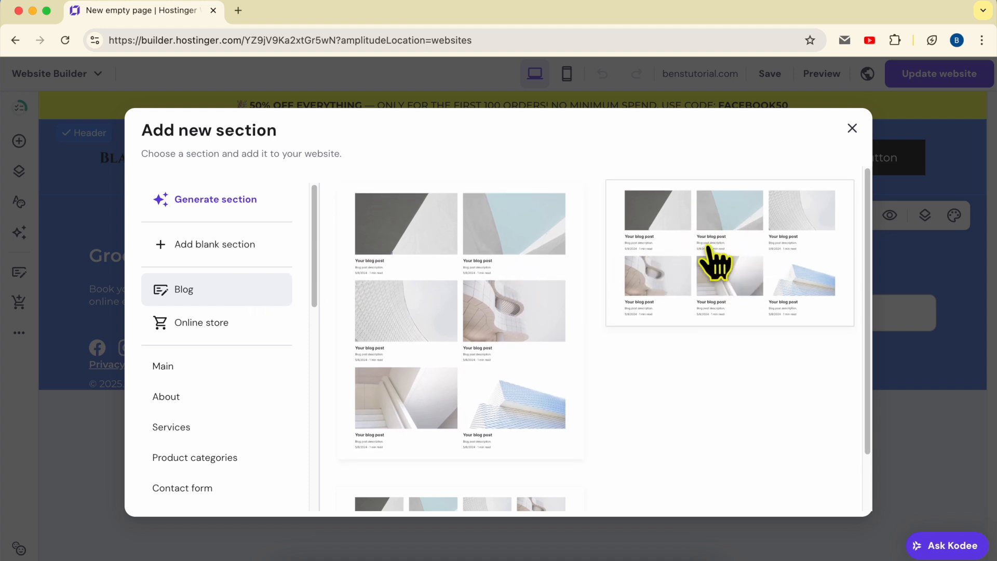
left_click(235, 330)
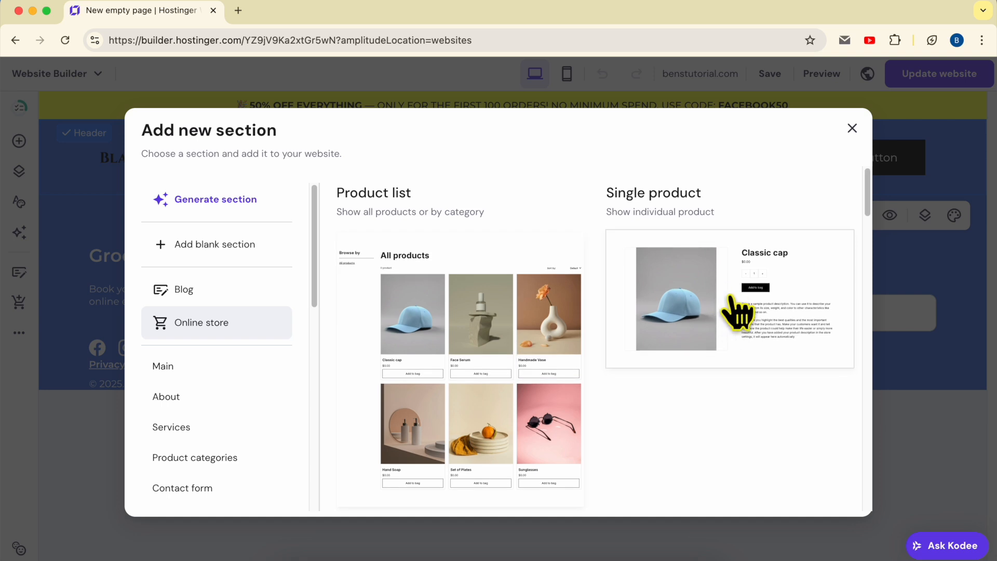
left_click(232, 370)
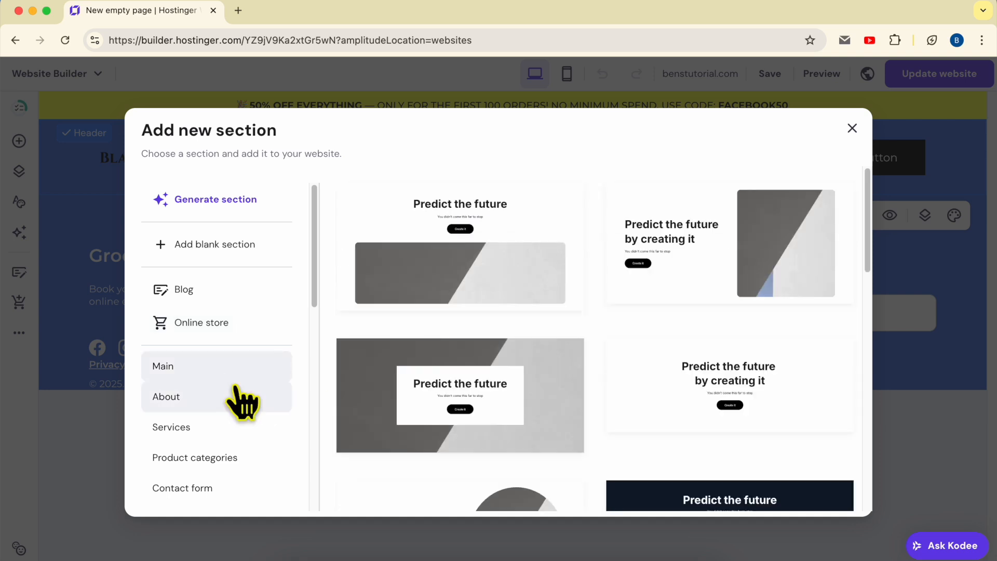
left_click(201, 397)
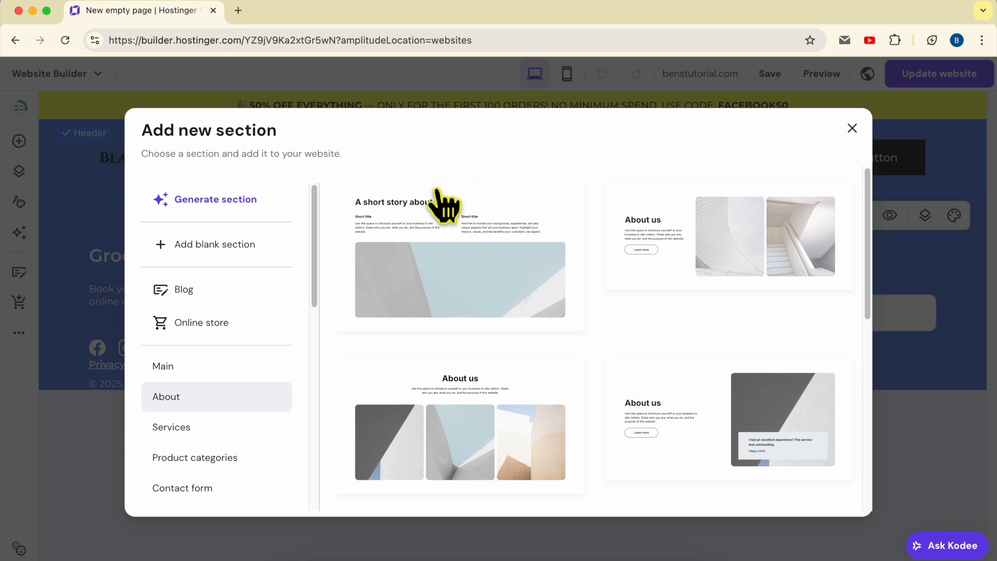
left_click(246, 252)
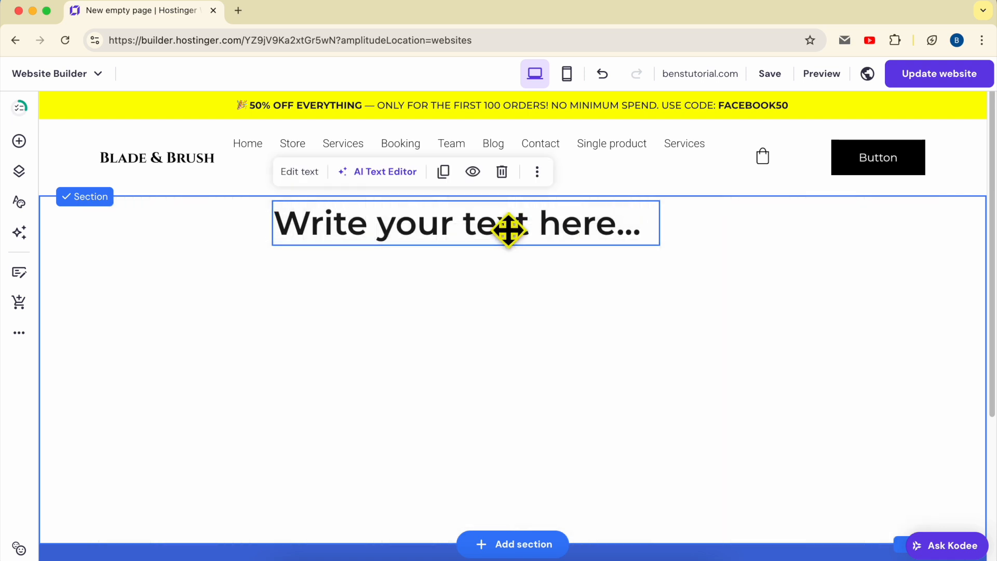
- Position the heading text near the blank section's upper edge and add a second text element below it in Paragraph 1 style
left_click_drag(508, 229, 527, 257)
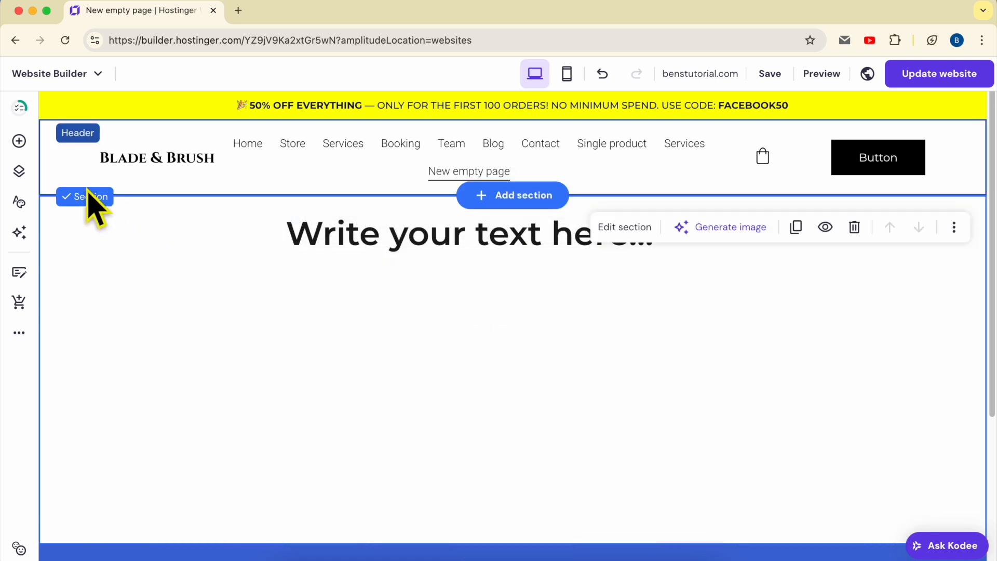
left_click(19, 141)
left_click_drag(92, 225, 375, 303)
double_click(399, 282)
triple_click(412, 289)
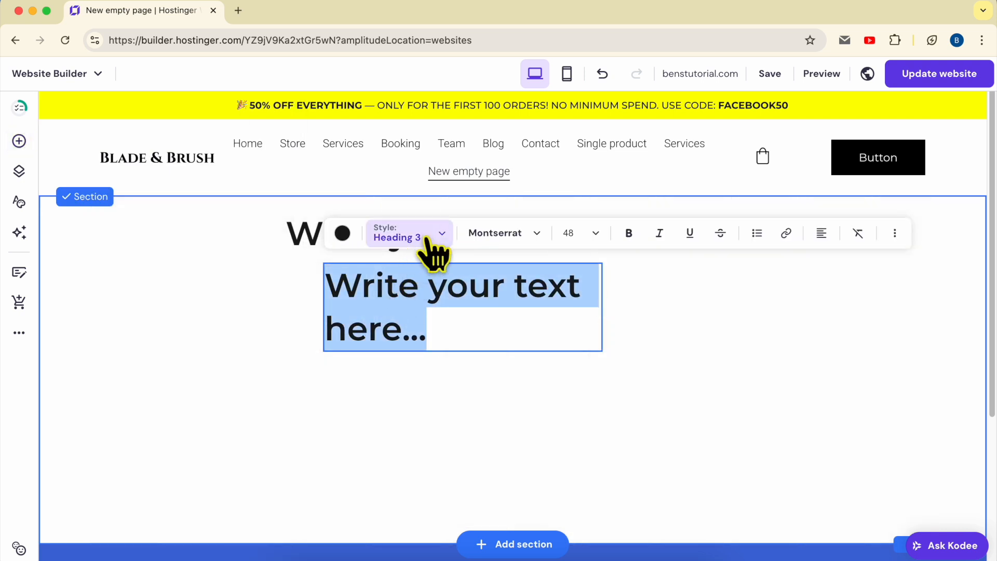
left_click(429, 239)
left_click(435, 419)
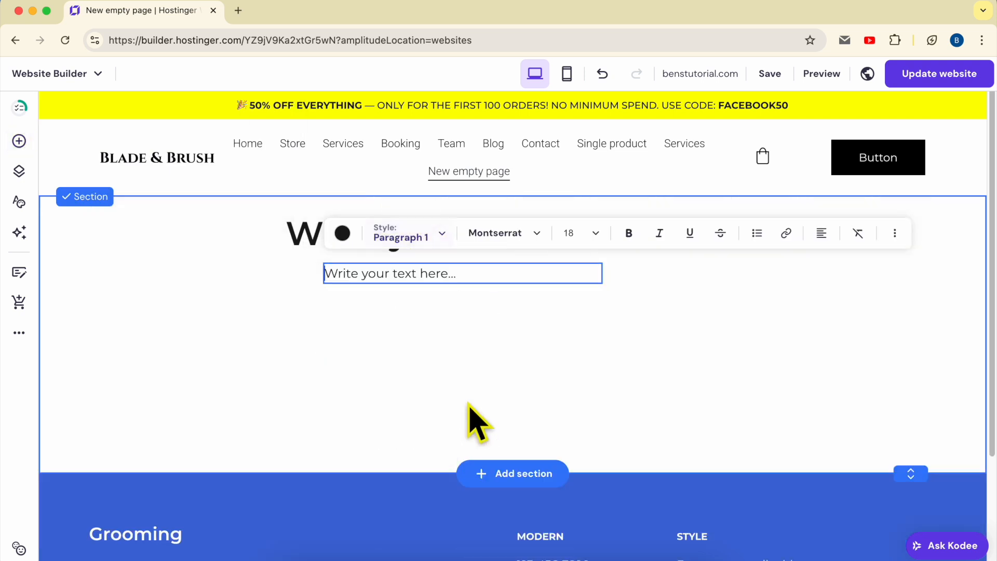
key("Escape")
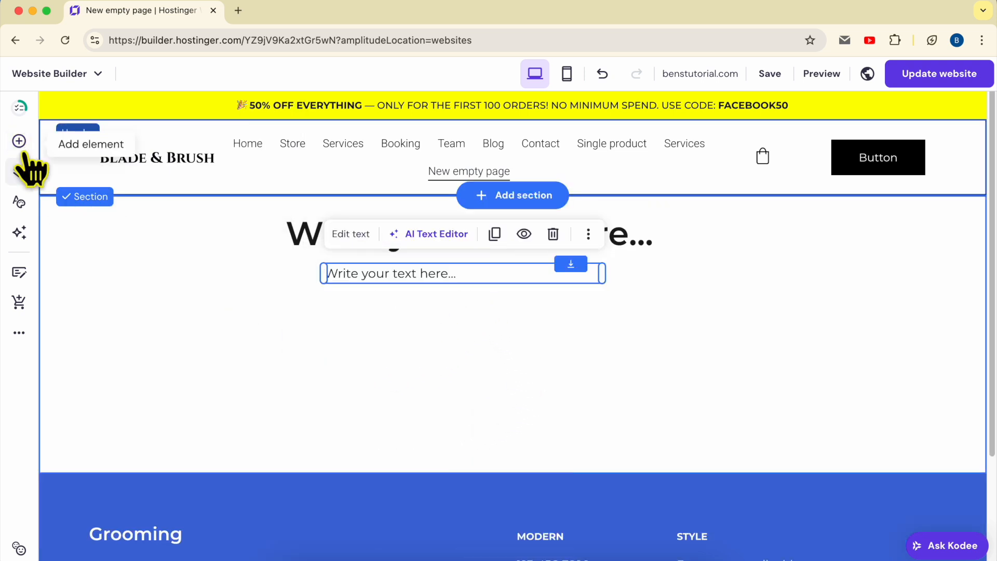
- Add an image element below the paragraph text and enlarge it to span most of the section's width
left_click(21, 148)
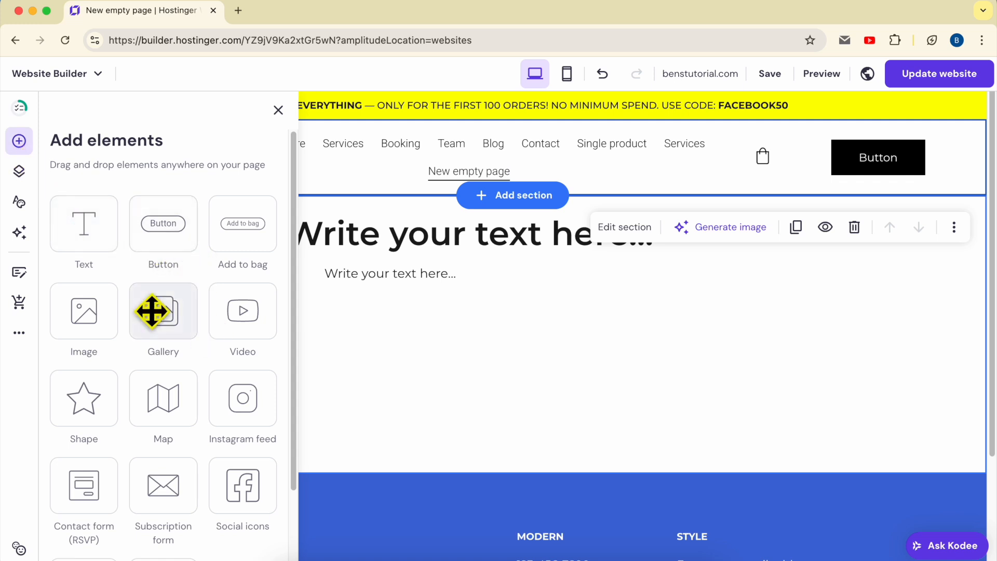
left_click_drag(85, 319, 438, 419)
left_click_drag(495, 370, 397, 372)
left_click_drag(490, 282, 647, 300)
left_click(640, 348)
left_click_drag(648, 356, 884, 353)
left_click_drag(653, 386, 656, 437)
left_click(929, 400)
- Extend the section's height to leave empty space below the image, and centre the image under the text
scroll(935, 410, "down", 5)
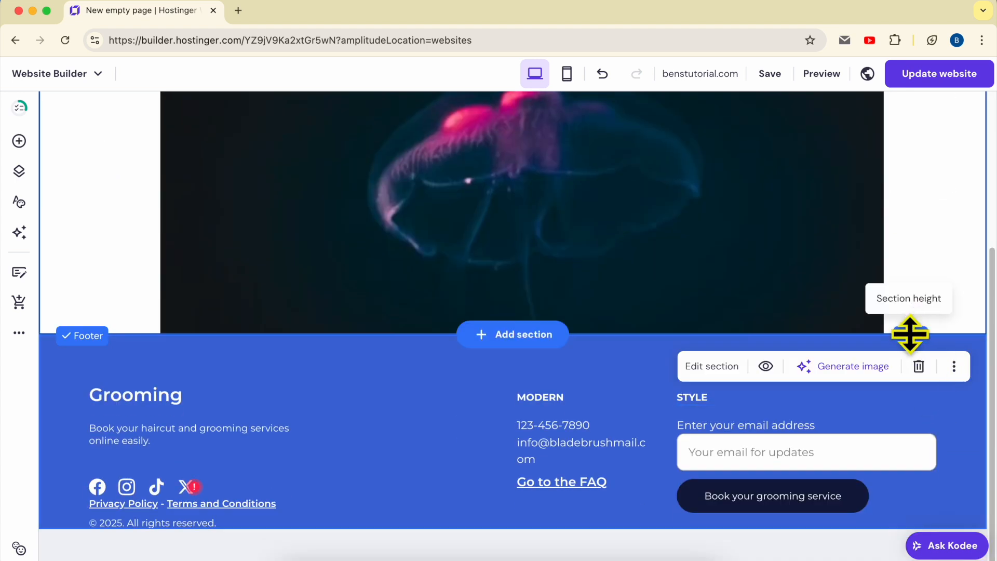
left_click_drag(908, 334, 899, 547)
scroll(902, 430, "down", 5)
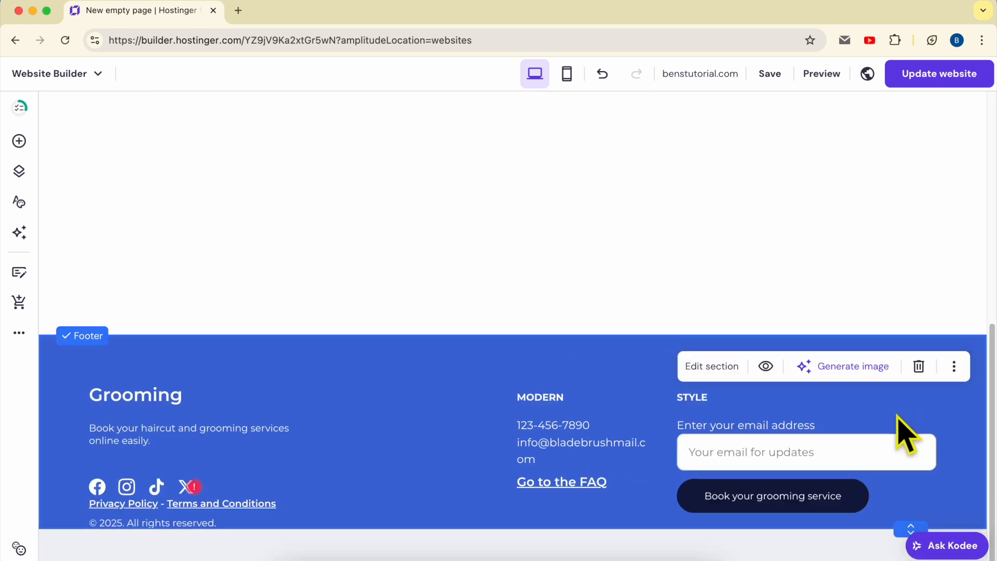
left_click_drag(910, 330, 908, 416)
scroll(545, 371, "up", 6)
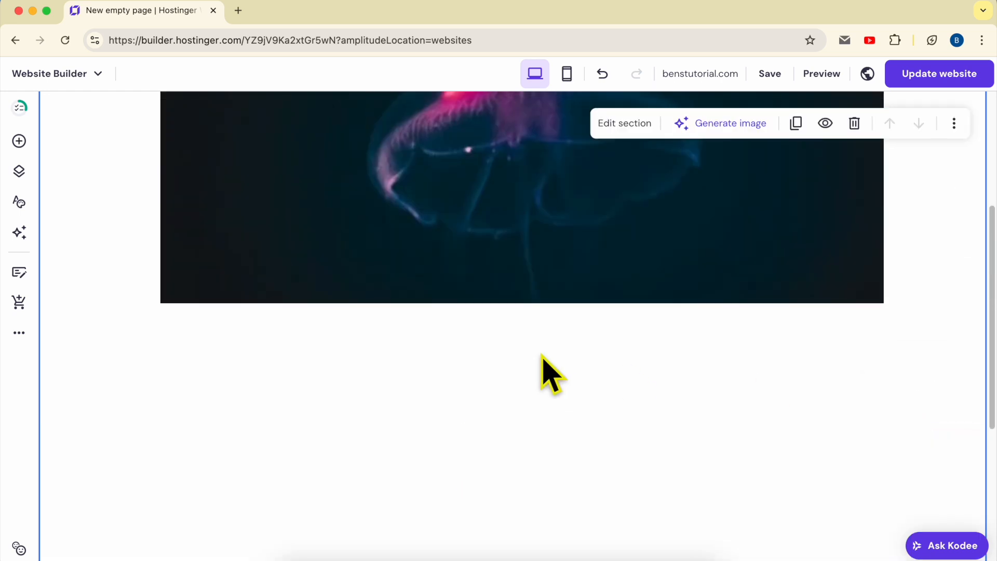
scroll(541, 354, "up", 2)
left_click_drag(534, 382, 536, 357)
- Look through the elements that can be added to the page, from text and buttons to embed code and product search
left_click(19, 142)
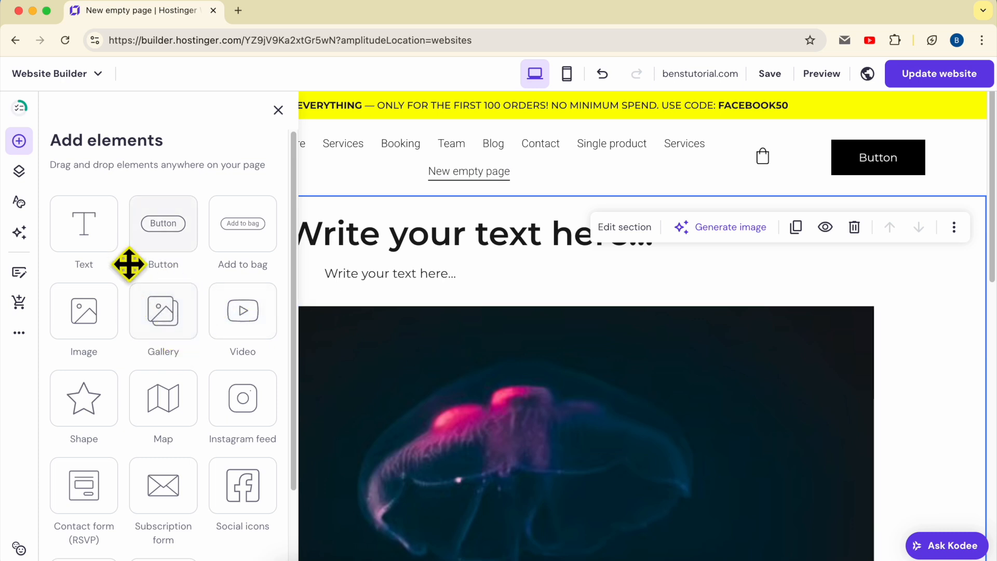
scroll(212, 374, "down", 3)
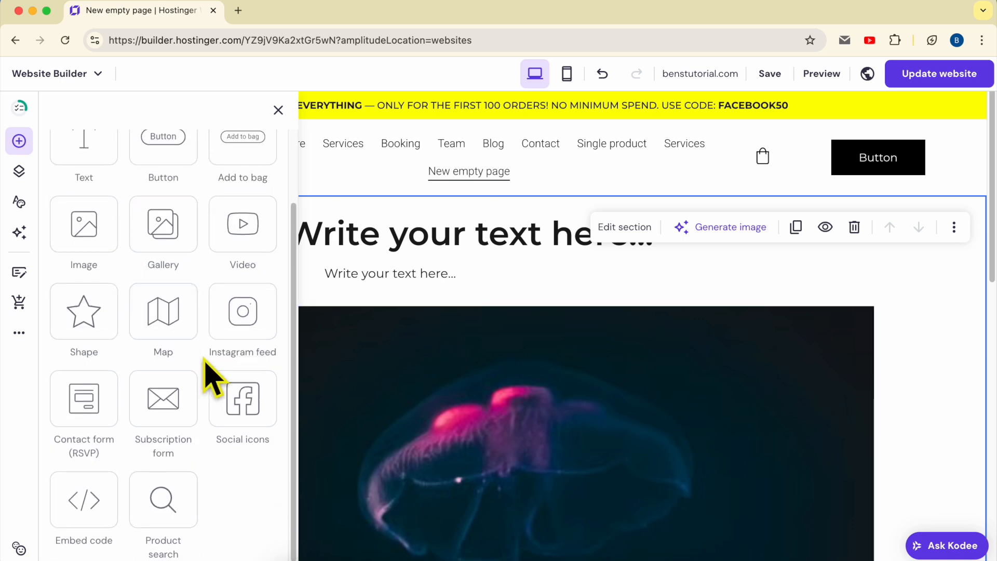
left_click(443, 321)
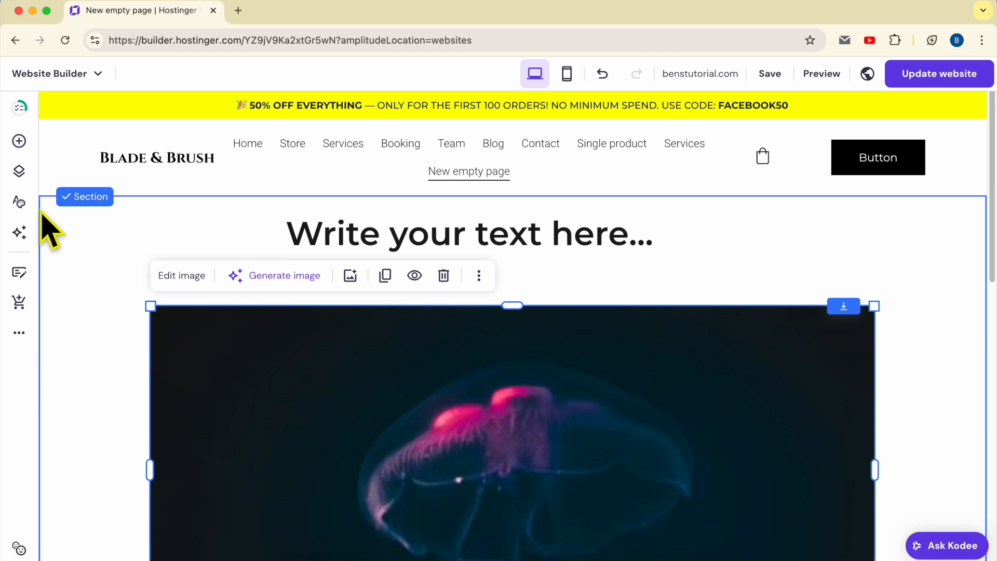
- Start adding a new page and compare the Contact, Services and Projects page templates
left_click(19, 171)
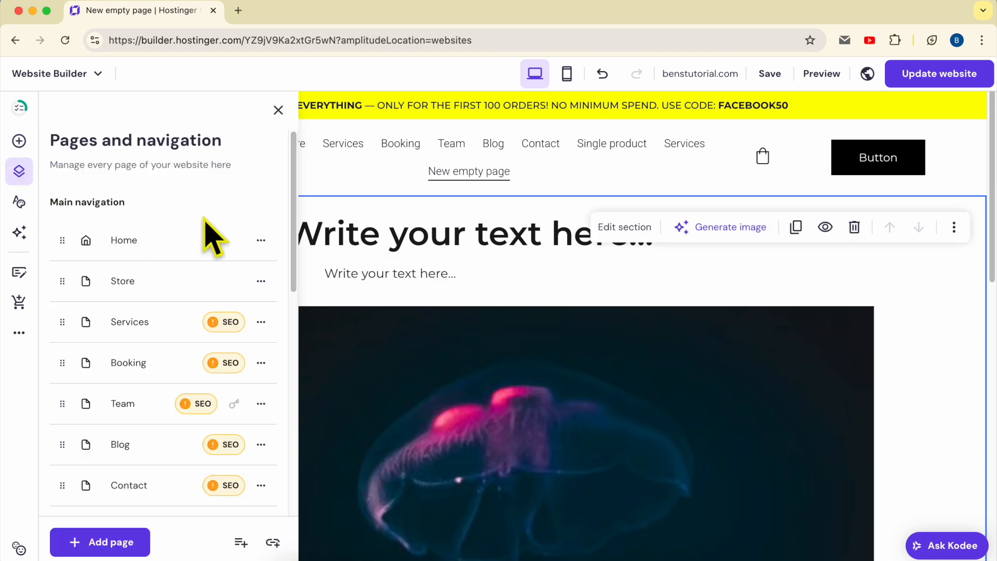
left_click(114, 552)
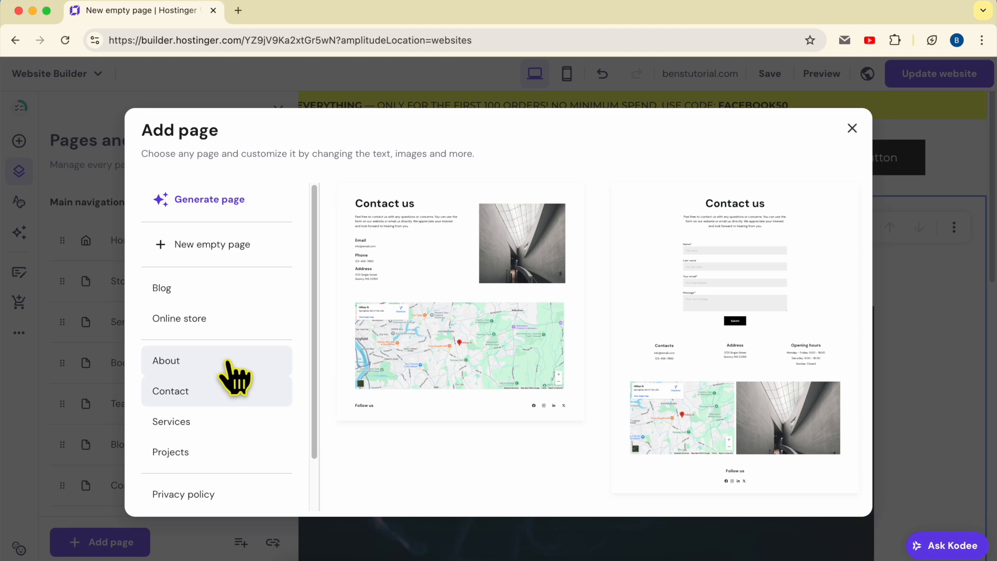
left_click(219, 390)
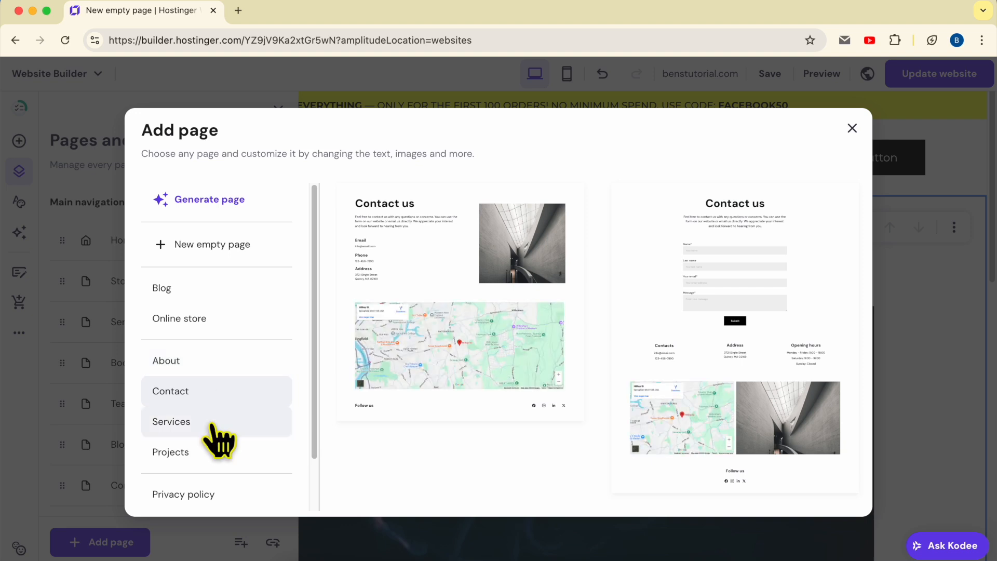
left_click(215, 428)
scroll(278, 439, "down", 2)
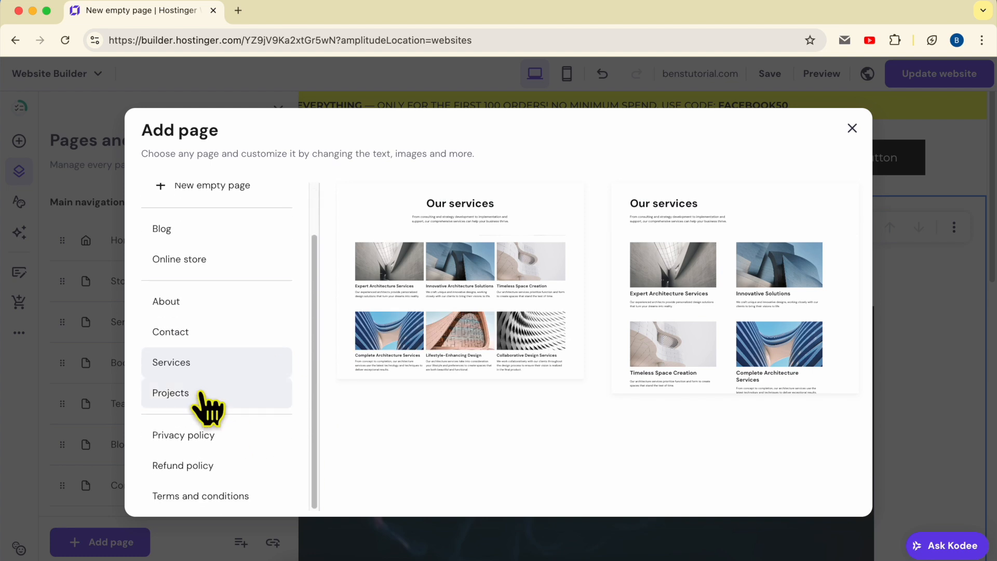
left_click(201, 393)
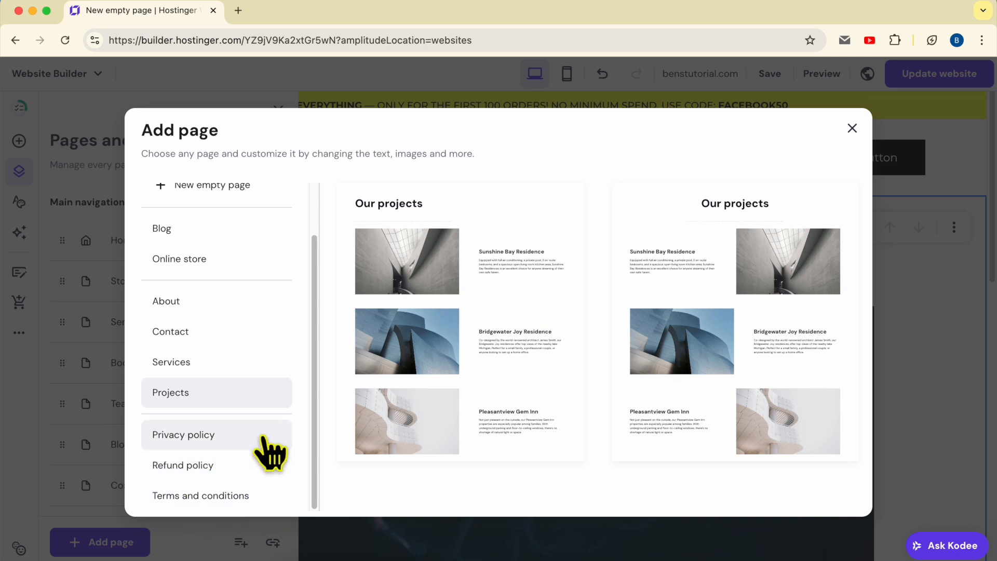
left_click(212, 365)
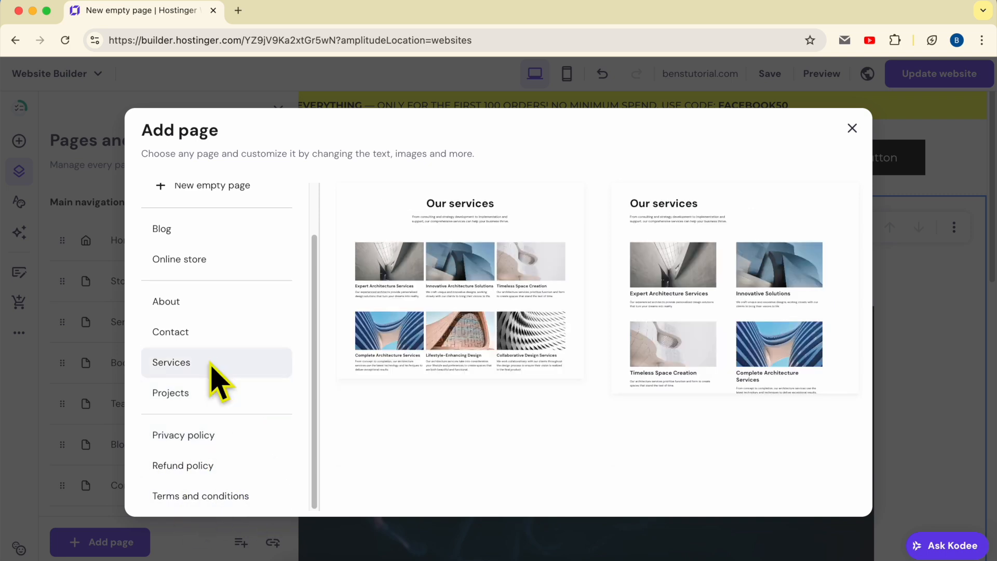
left_click(216, 395)
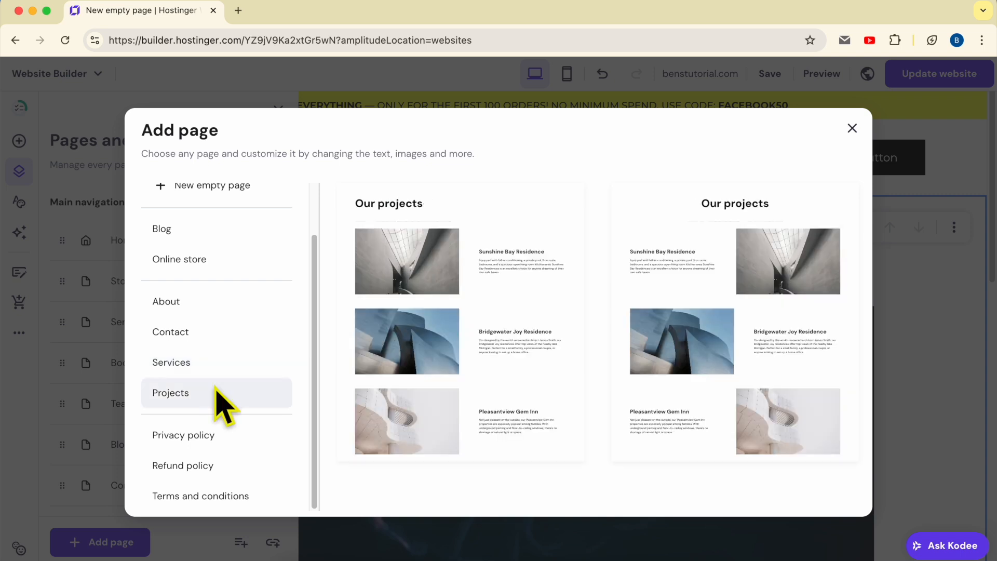
- Add a Contact page from the template with the centred contact form, and leave its page settings at their defaults
left_click(213, 332)
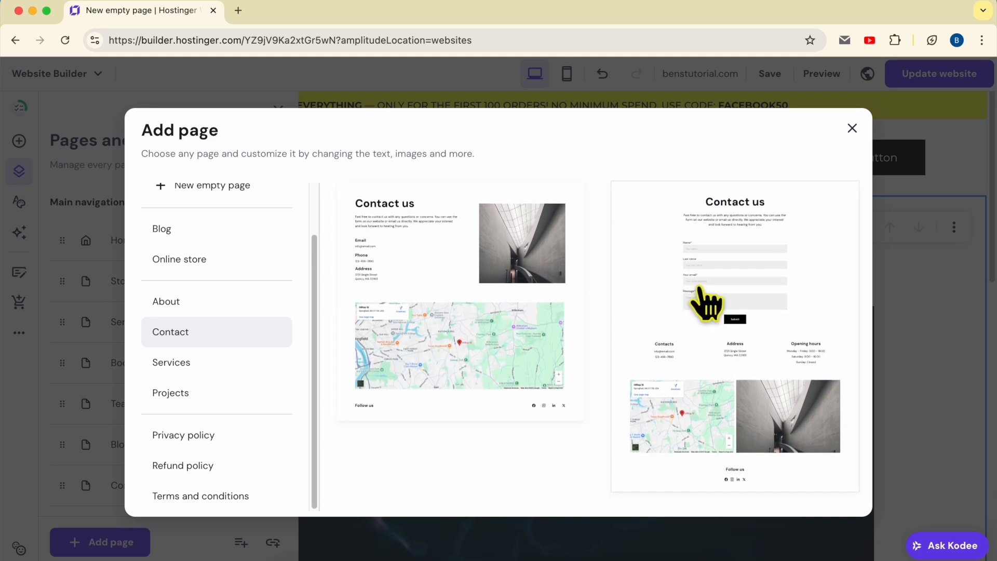
left_click(737, 252)
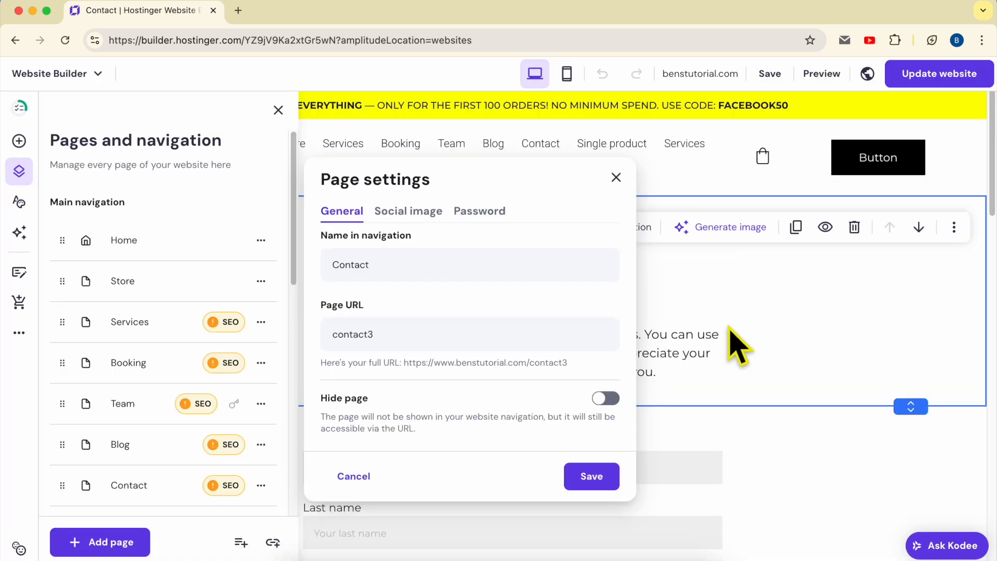
left_click(840, 307)
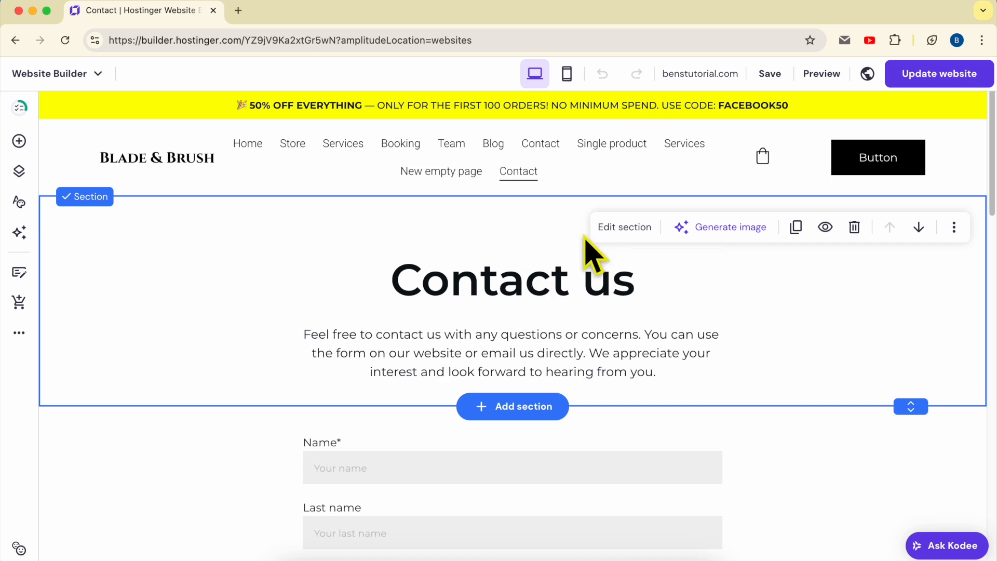
- Look through the new Contact page down to the Follow us section, and select its location map to view the editing options
scroll(608, 447, "down", 1)
scroll(608, 447, "down", 10)
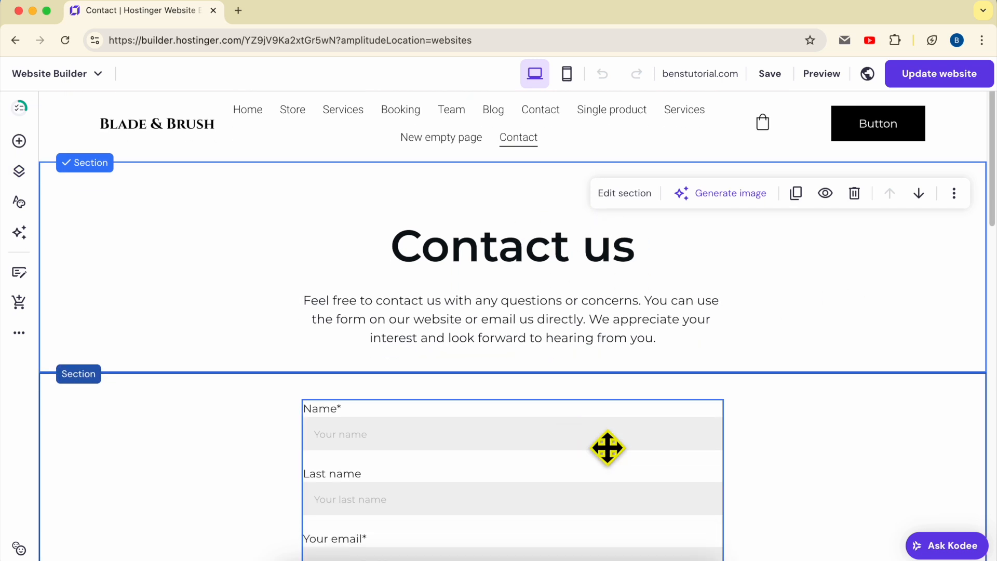
scroll(609, 449, "down", 8)
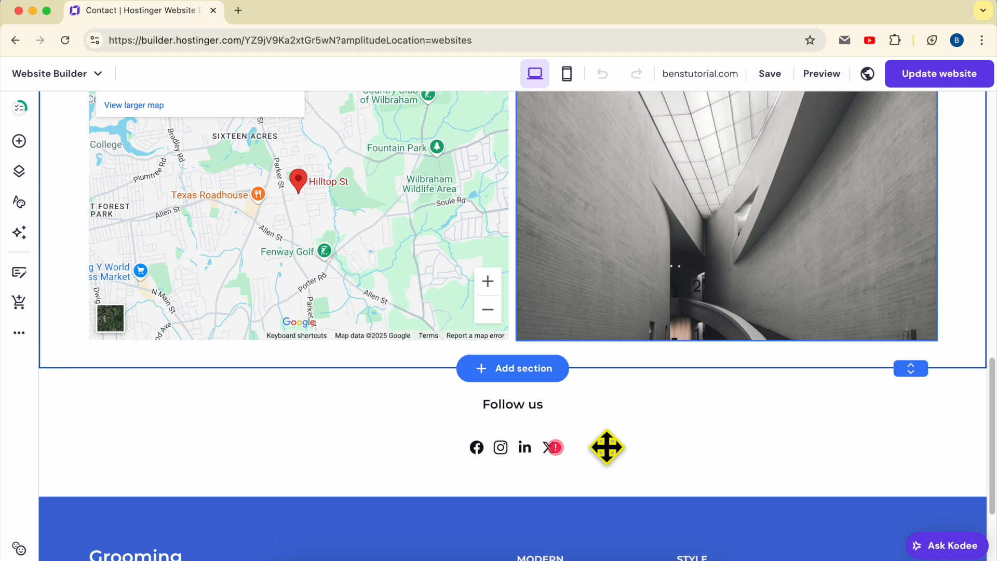
scroll(607, 450, "up", 3)
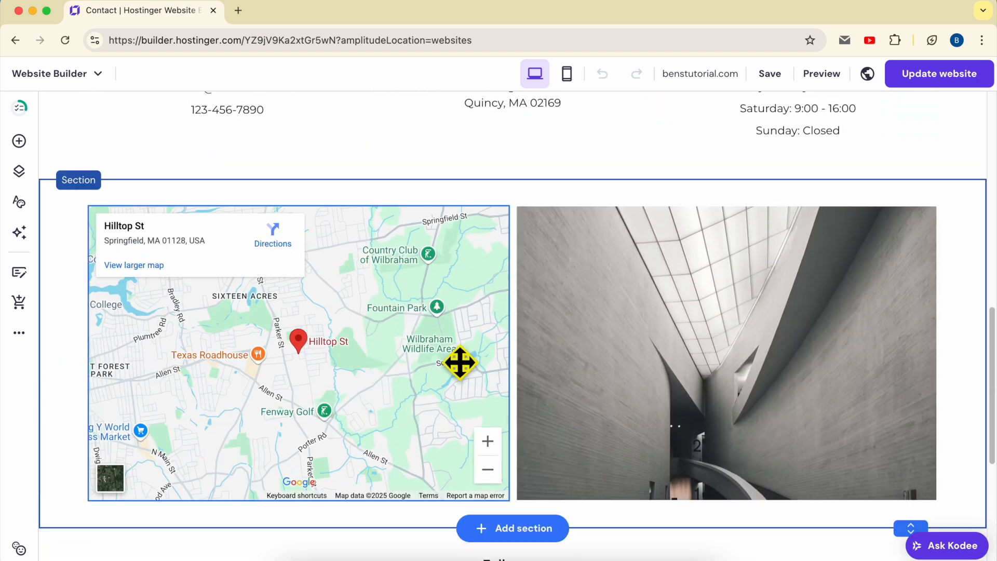
left_click(343, 309)
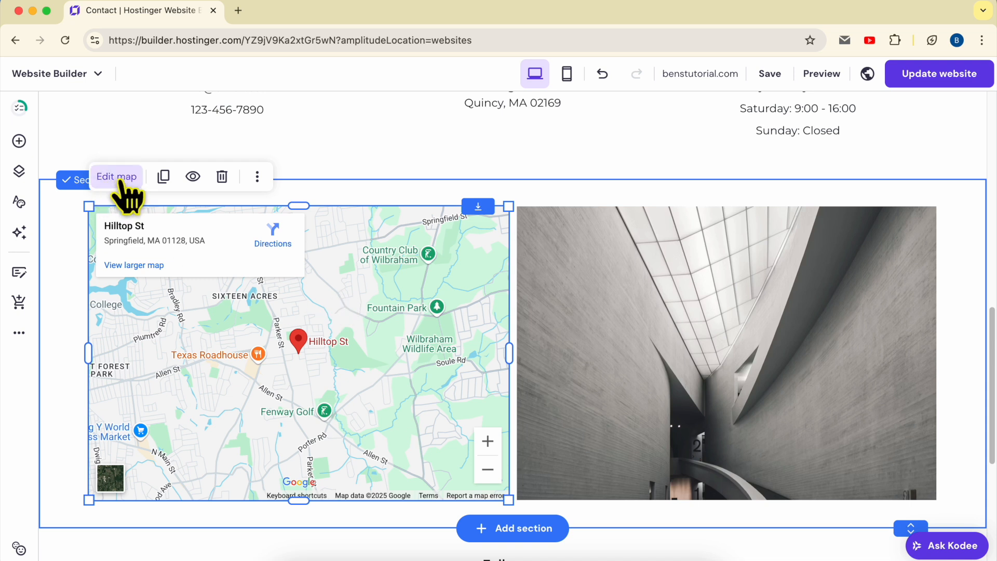
scroll(528, 274, "up", 20)
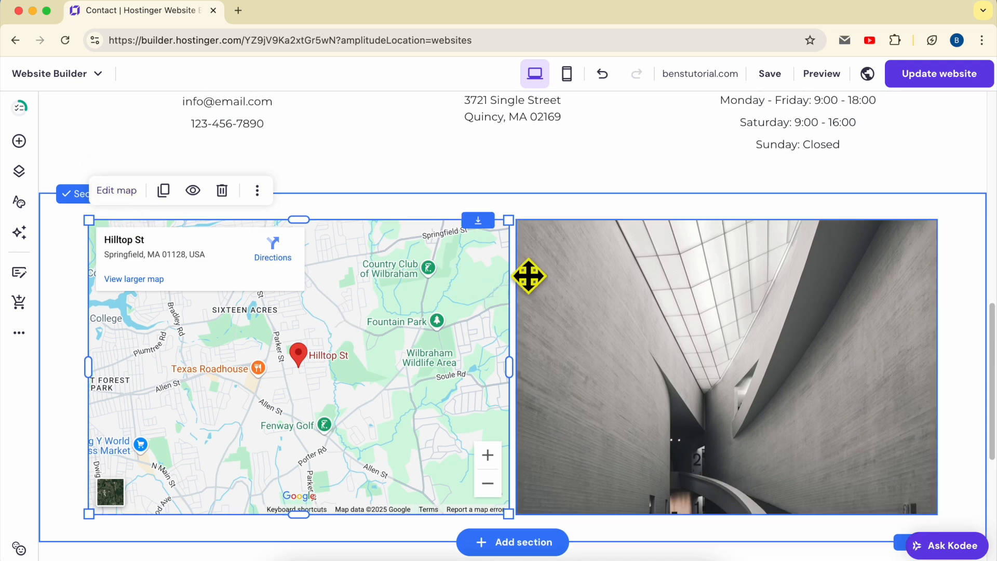